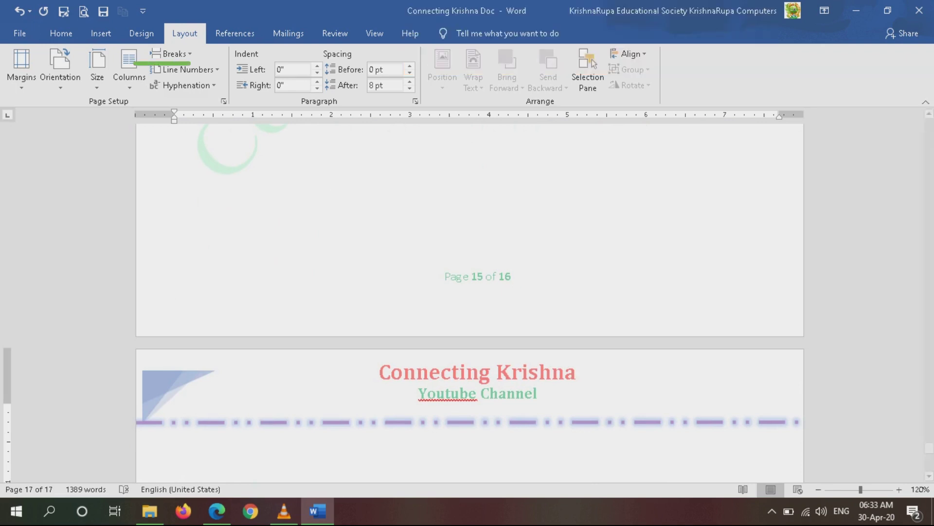
Write "Paper Size -" as the first line of the blank last page.
scroll(469, 302, down, 2)
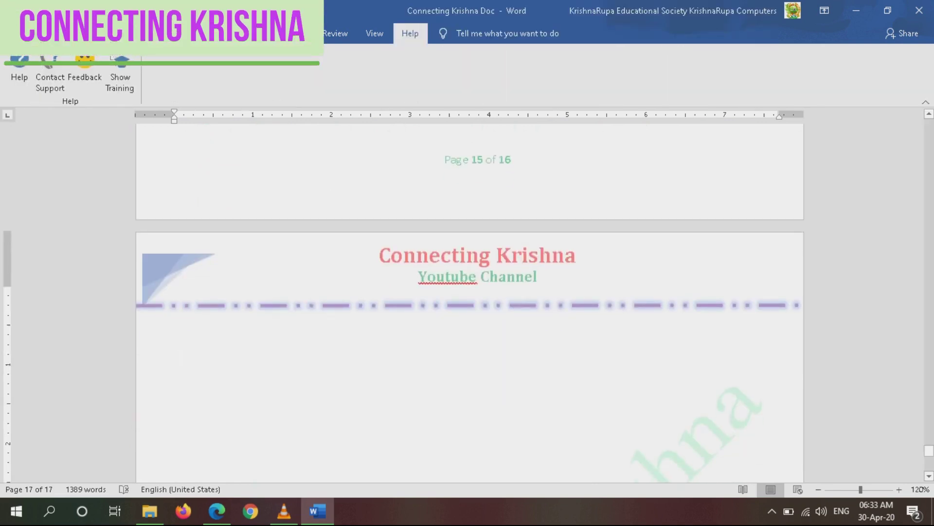
text(Paper S)
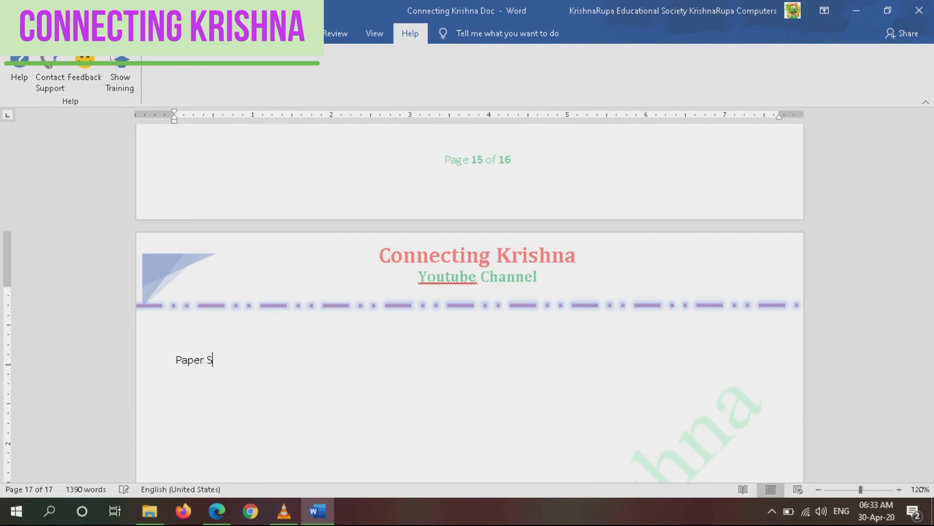
text(ize)
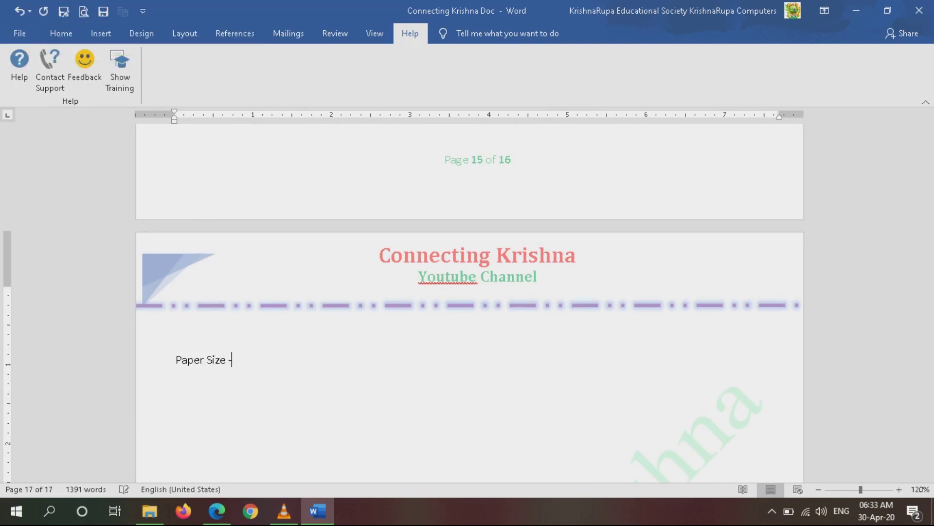
text( -)
Set the font size of the "Paper Size -" line to 28.
drag(233, 363, 175, 362)
click(61, 33)
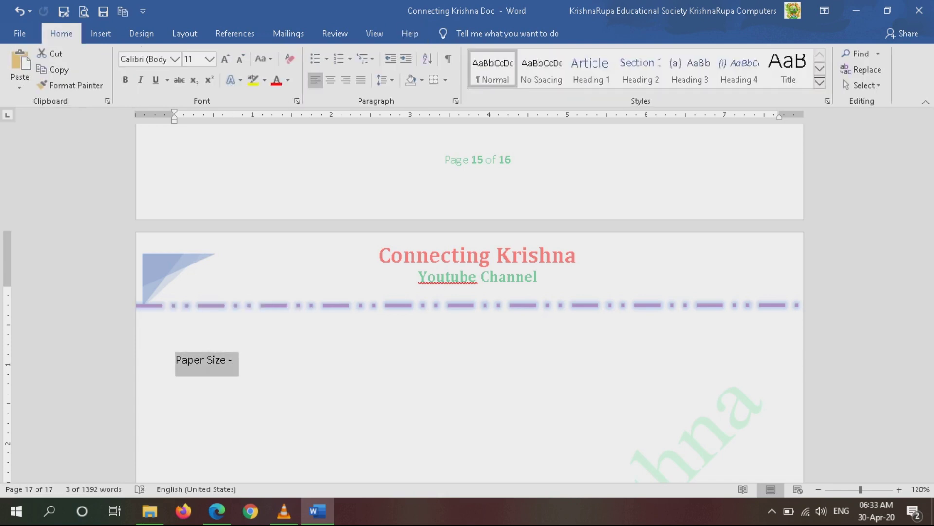
click(209, 59)
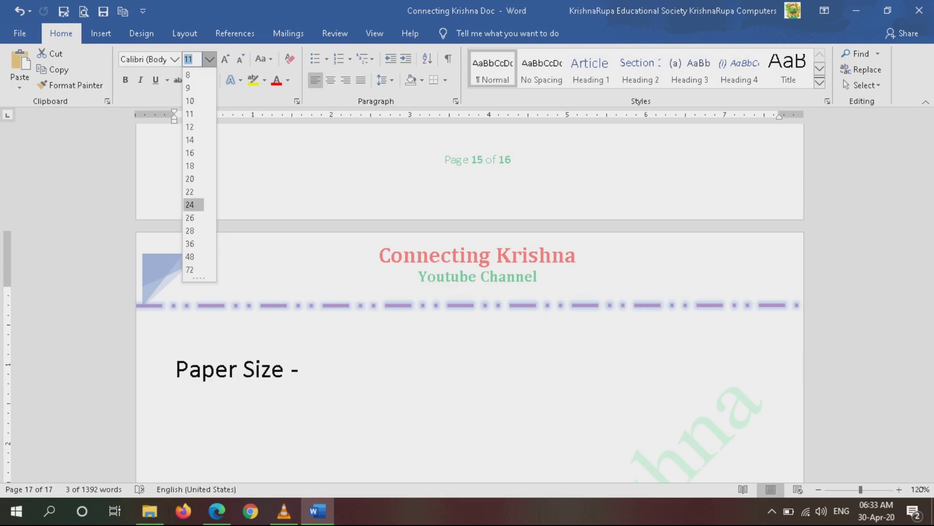
click(190, 231)
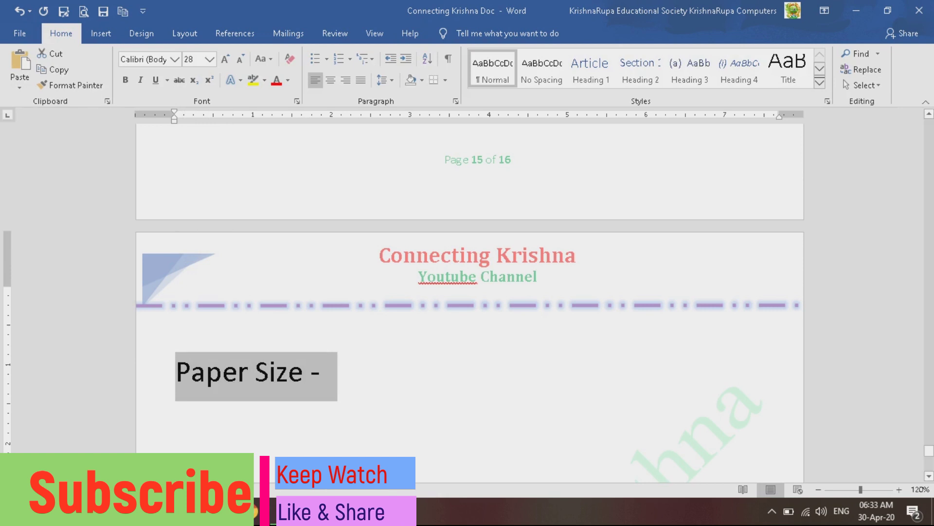
Complete the Paper Size line with "A4 / Letter".
click(320, 372)
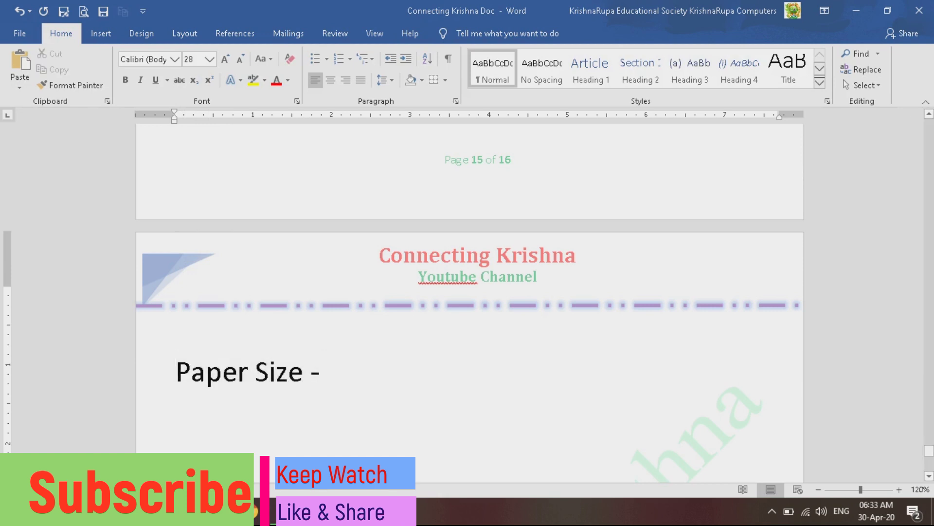
text(A4)
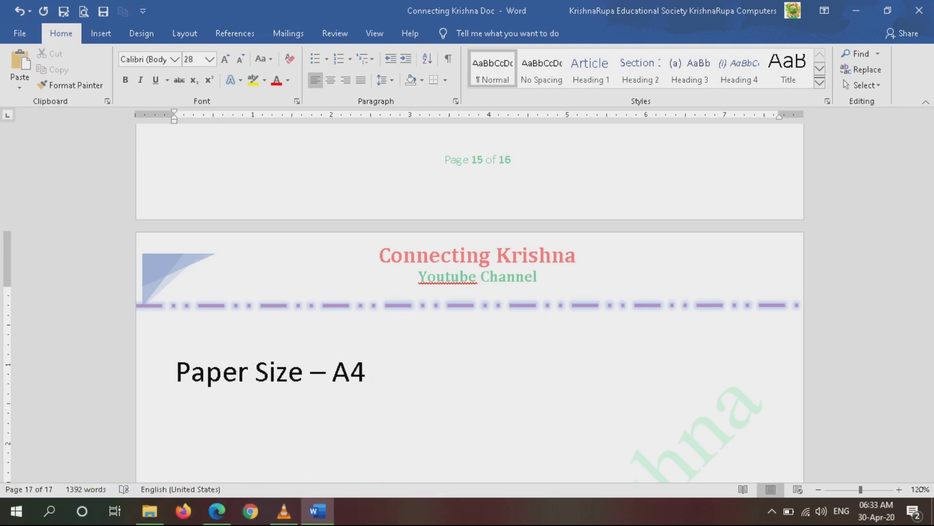
text( / Letter)
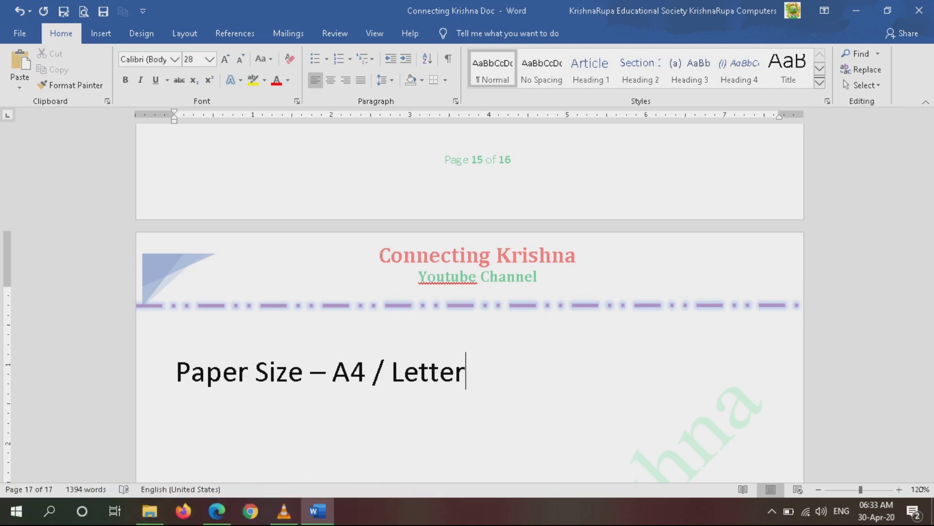
Add a new line below Paper Size reading "Font Style -- Times New Roman".
key(Return)
text(Font)
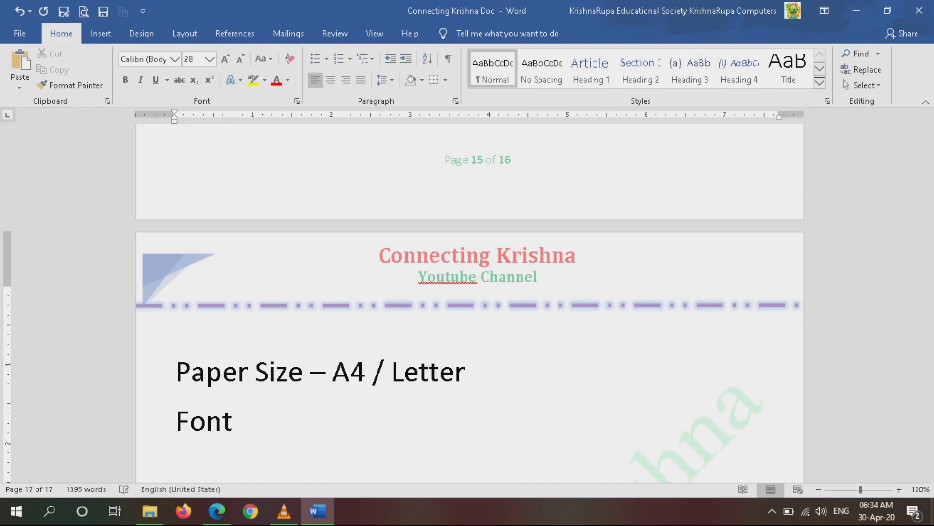
text( Style )
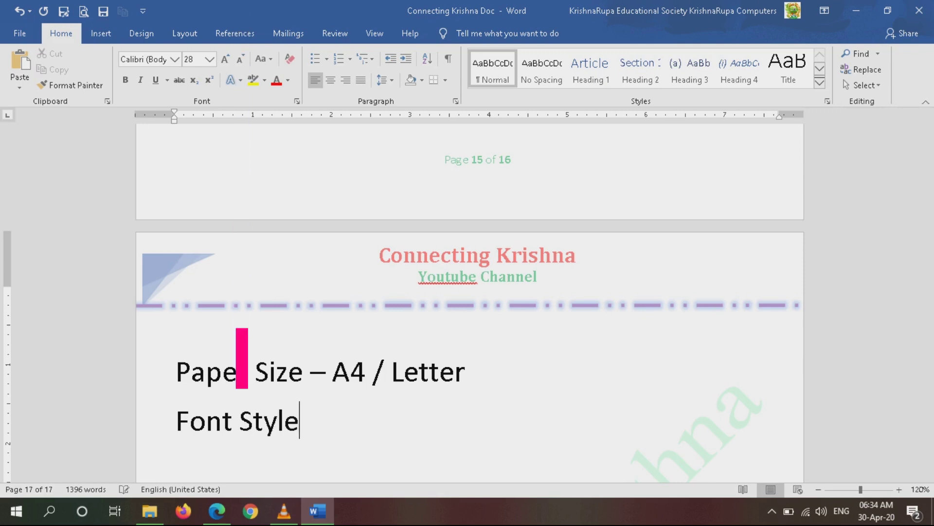
text(--)
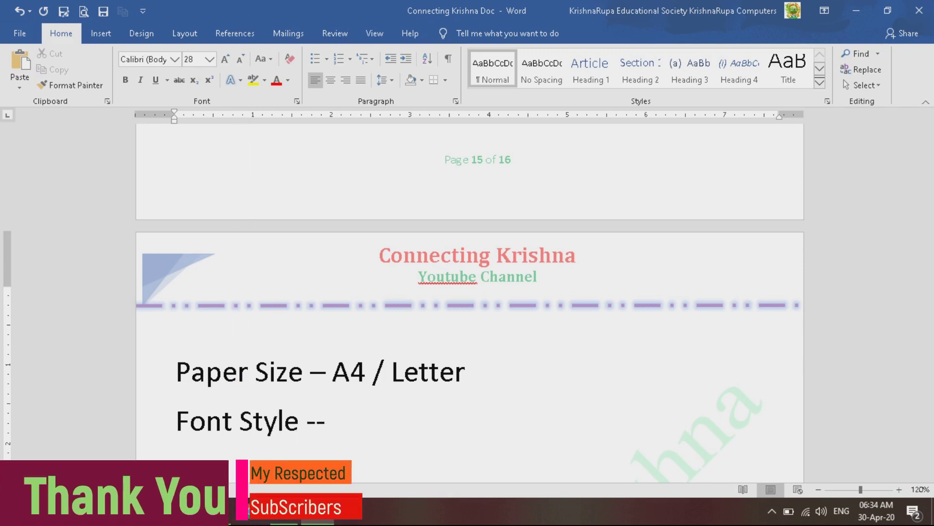
text( Time)
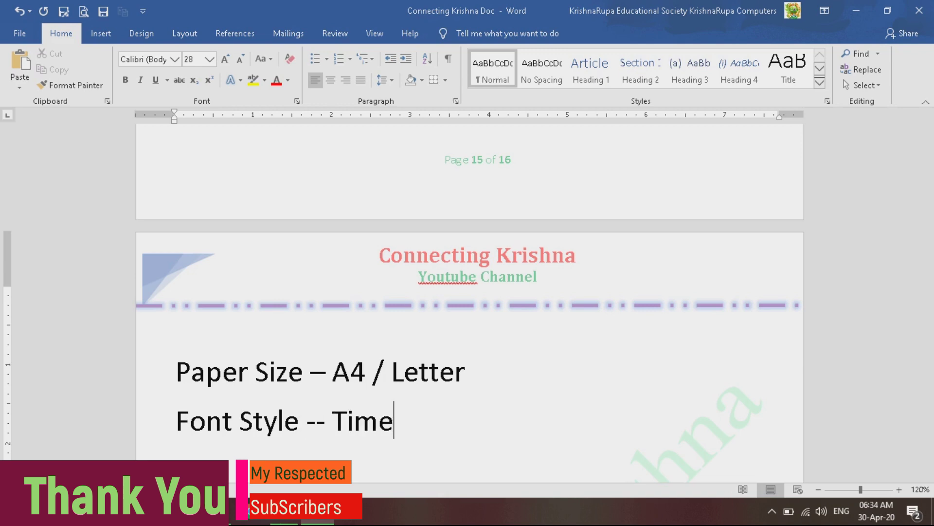
text(s New )
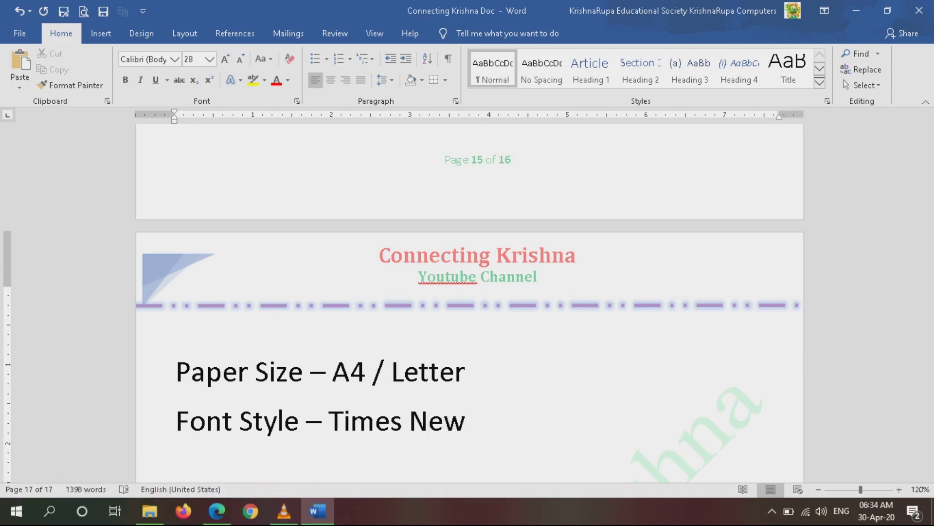
text(Roman)
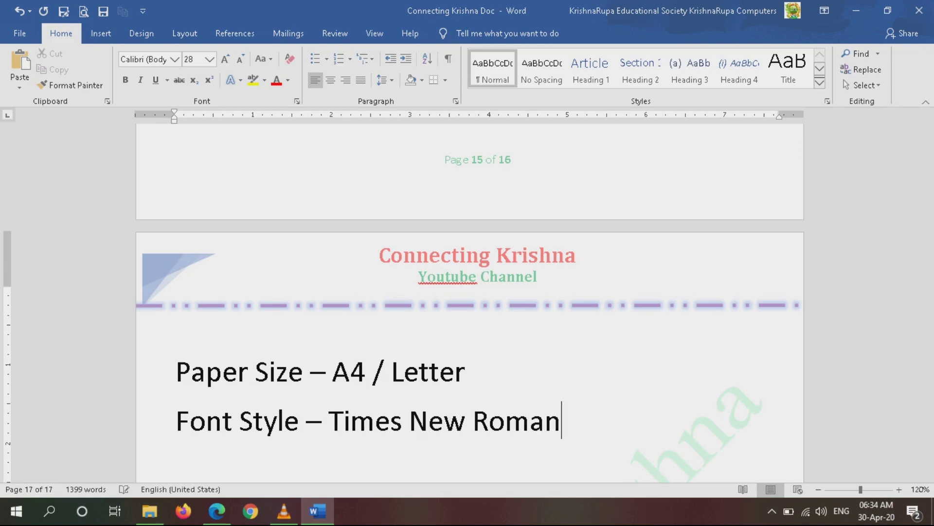
Extend the Font Style line with the alternatives "/ Camria/ Arial".
text( / Camria)
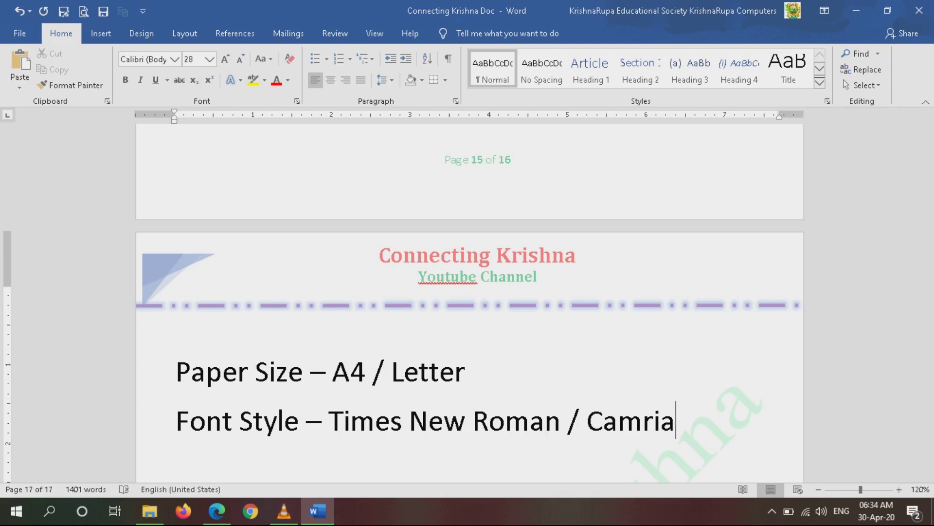
text(,)
key(BackSpace)
text(/ A)
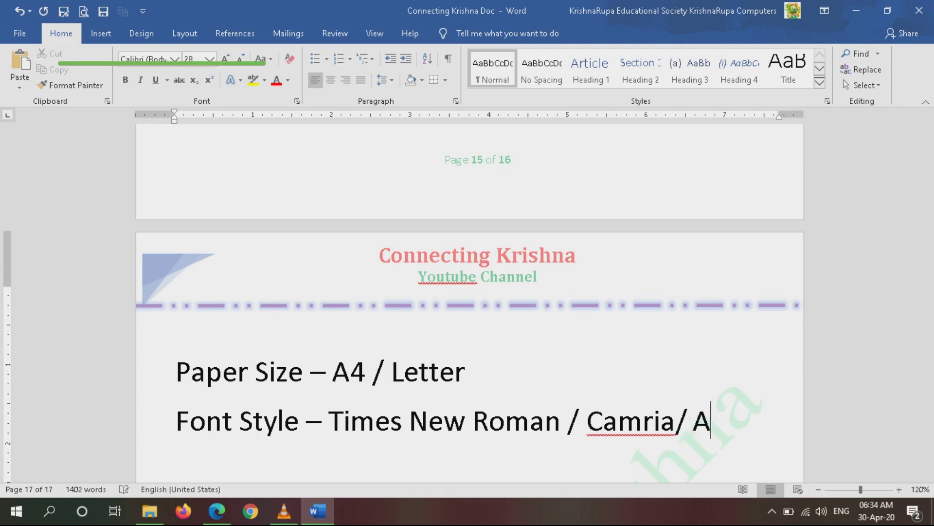
text(rial/)
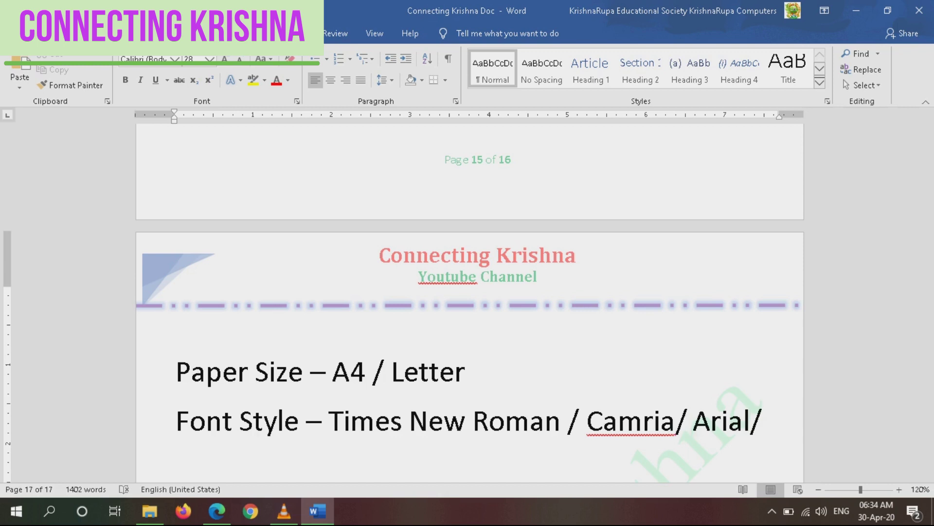
key(BackSpace)
key(BackSpace)
Add four separate lines below Font Style: "Heading", "Captions", "Sub Heading" and "Text / matter".
scroll(469, 302, down, 1)
key(Return)
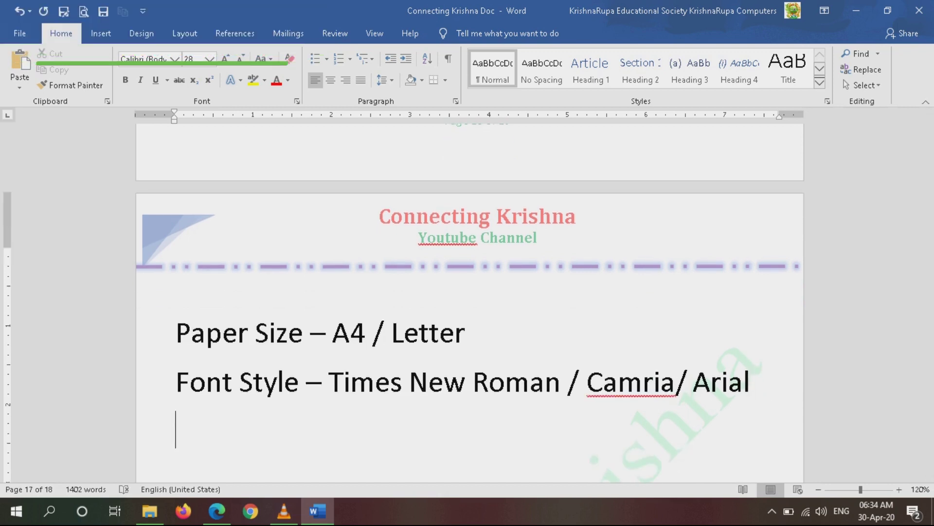
scroll(468, 302, down, 2)
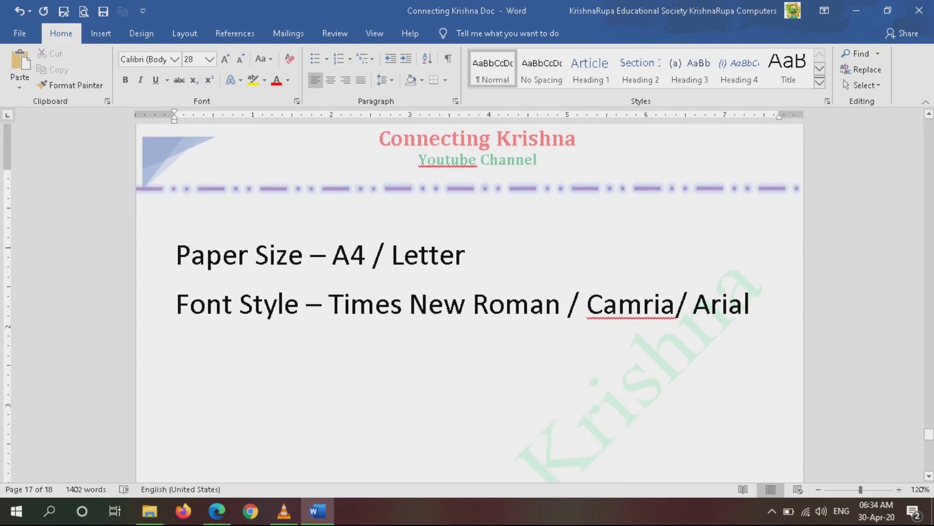
scroll(469, 302, down, 1)
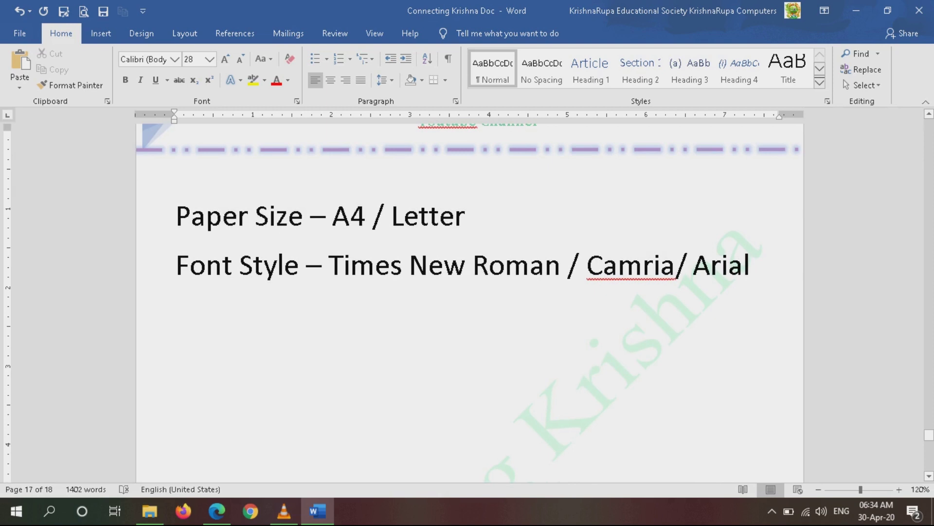
text(Heading)
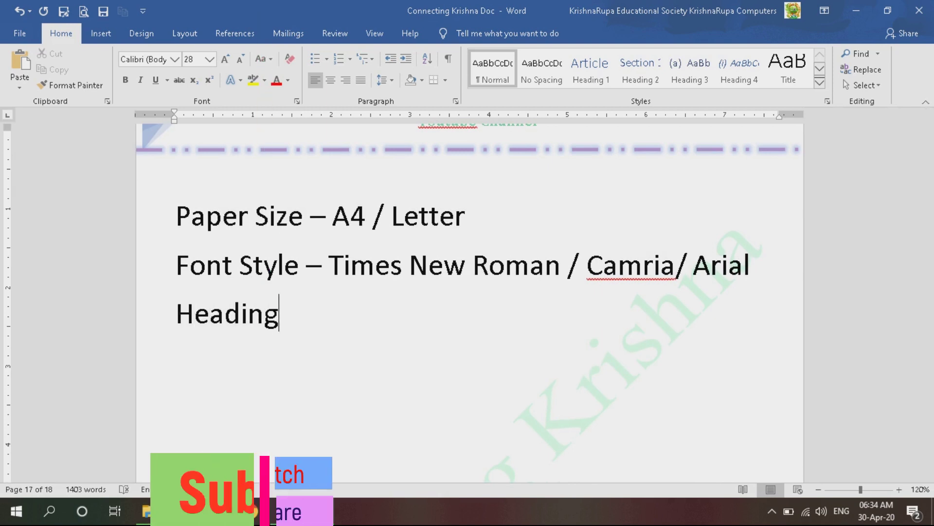
key(Return)
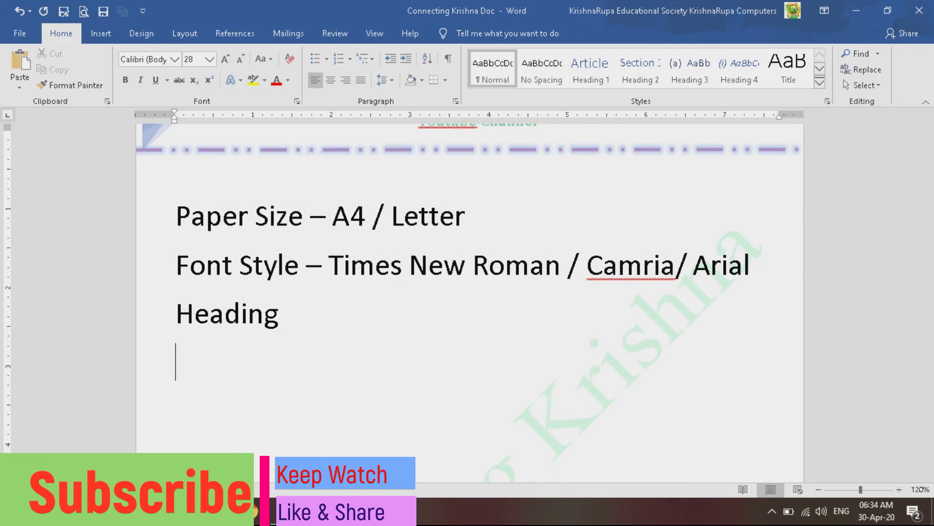
text(captions)
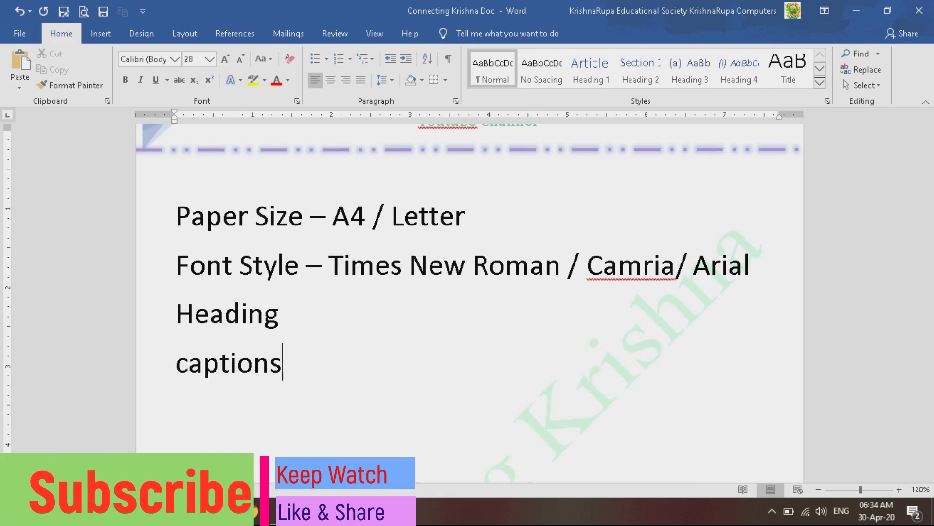
key(Return)
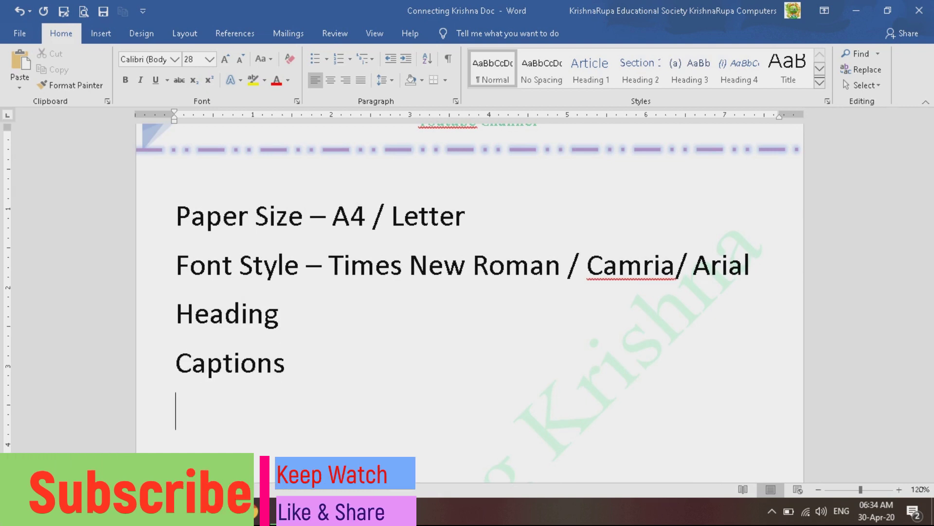
text(Sub)
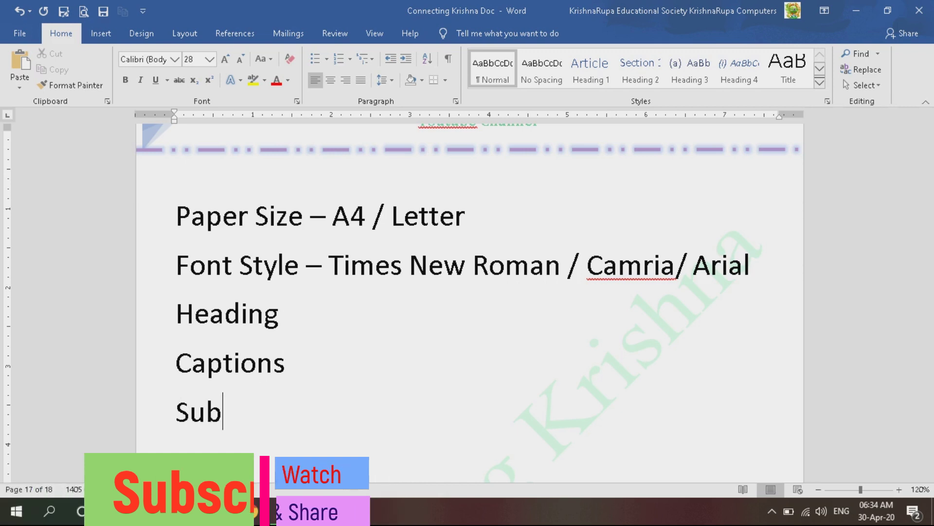
text( Heading)
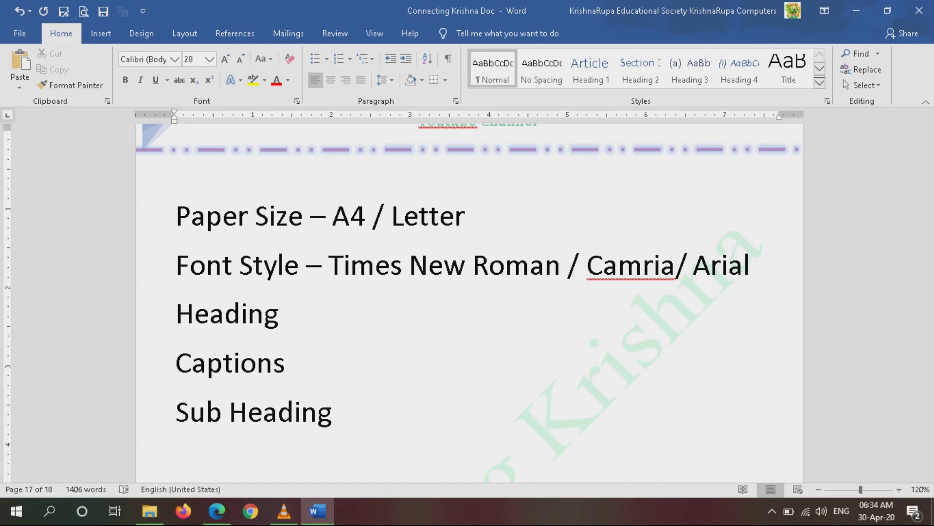
key(Return)
text(Text / matter)
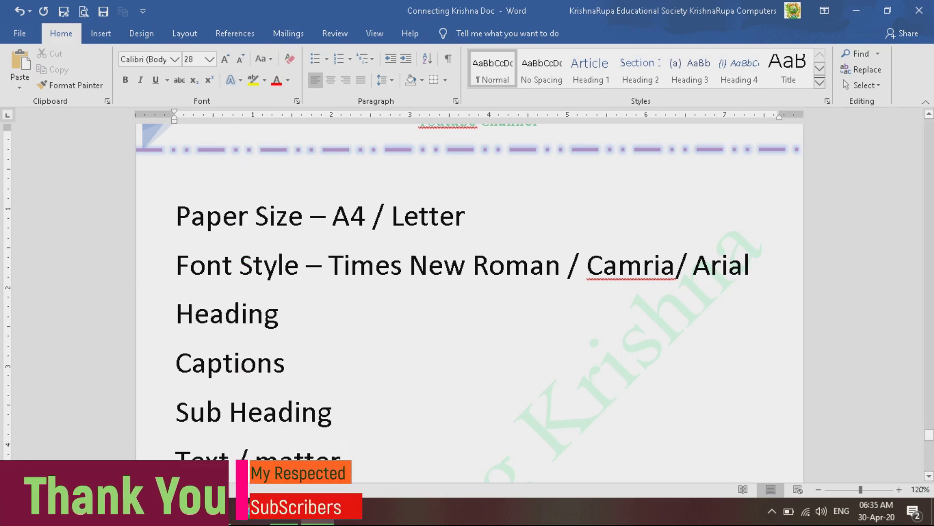
Insert a blank line after the Font Style line and complete the Heading line as "Heading ---- 18".
click(750, 265)
key(Return)
scroll(467, 292, down, 3)
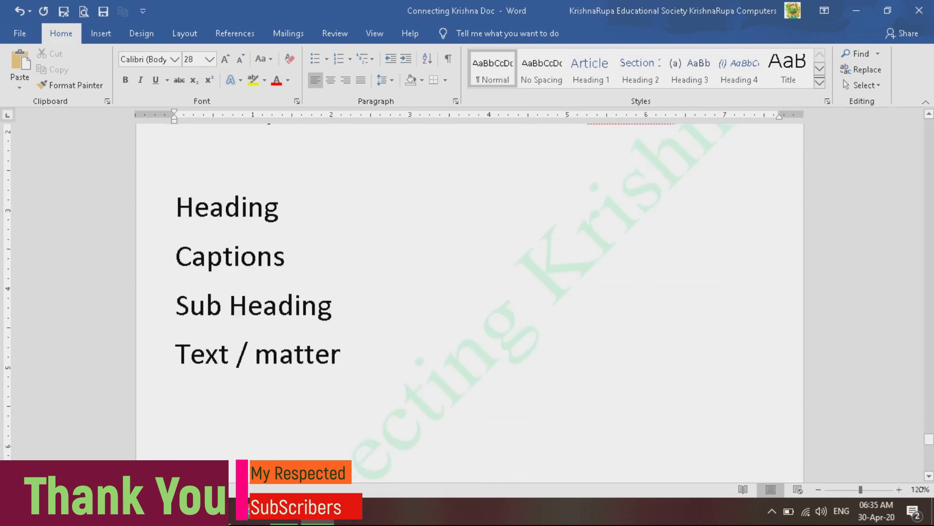
text(18)
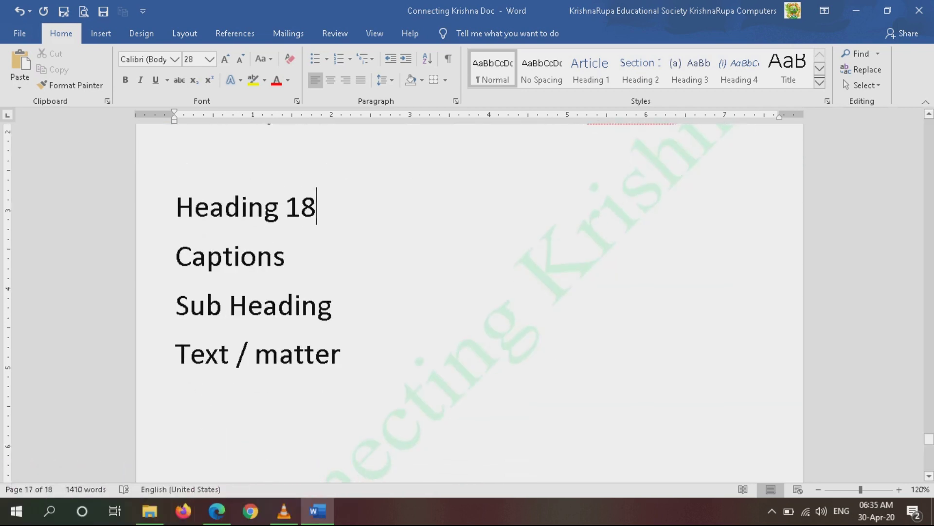
text(----)
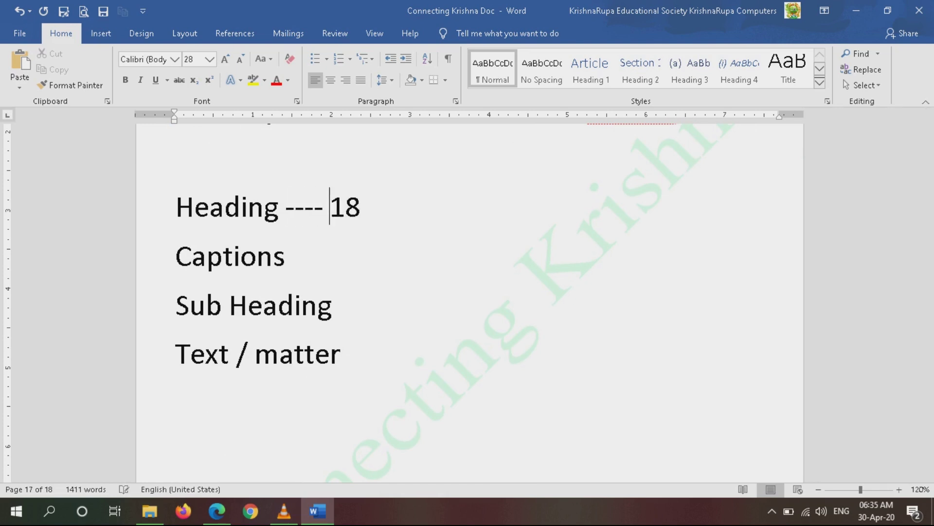
Append "--- 16" to the Captions line and "---" to the Sub Heading line.
click(285, 256)
text(--- 16)
click(333, 306)
text(---)
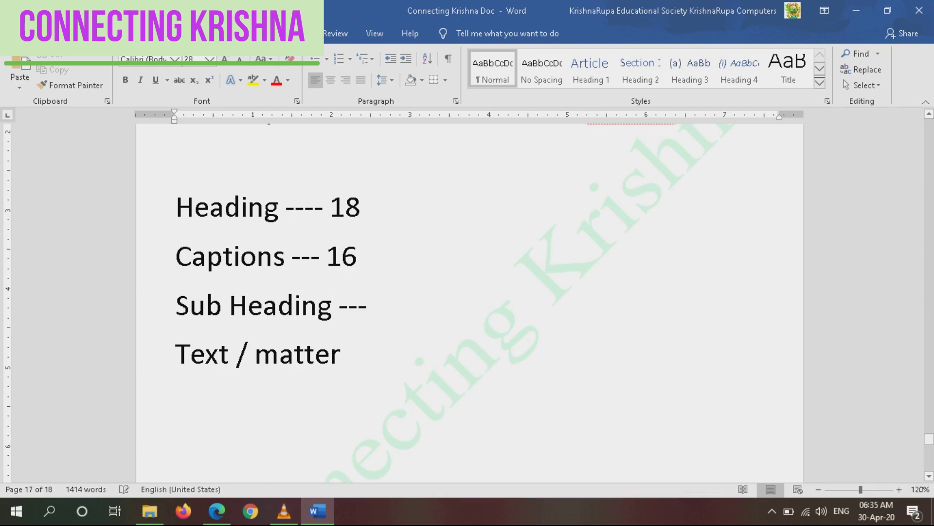
Insert "/ Side Heading" after "Sub Heading", ahead of the dashes on that line.
click(332, 304)
text(/ )
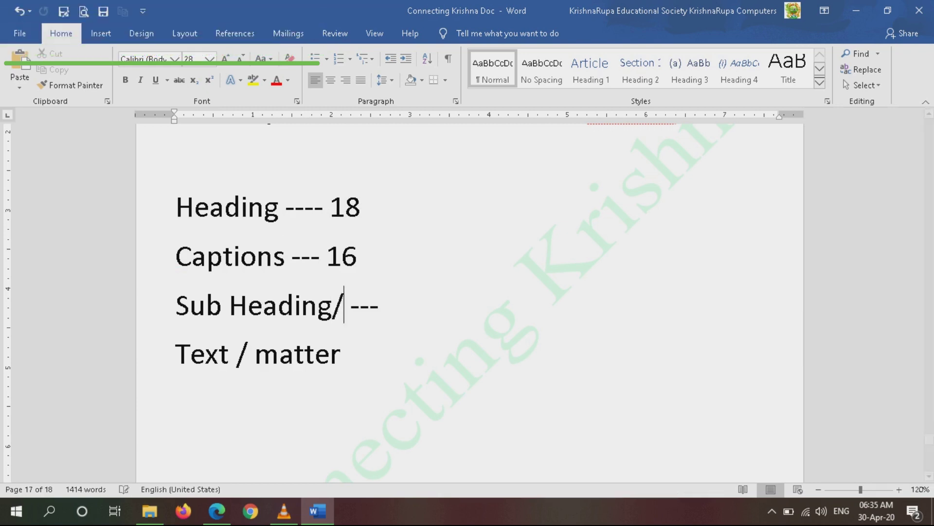
text(Side Head)
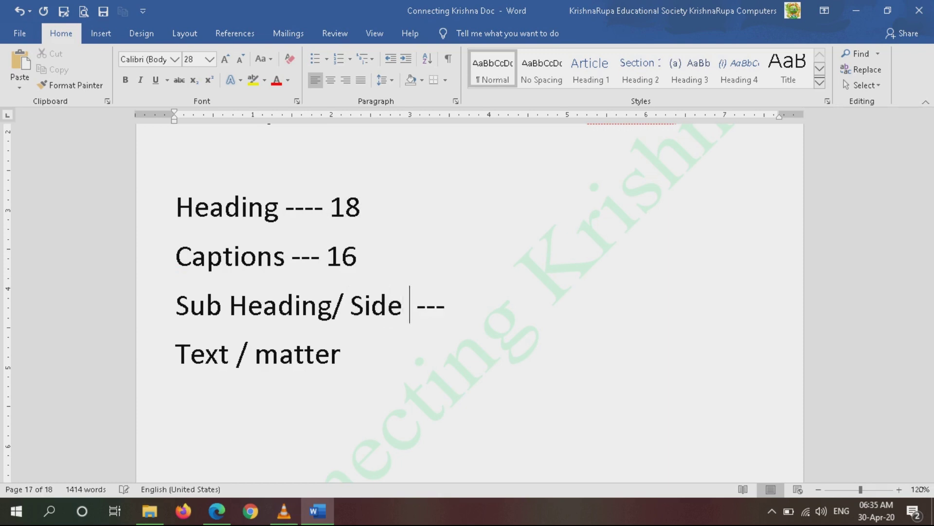
text(ing --- )
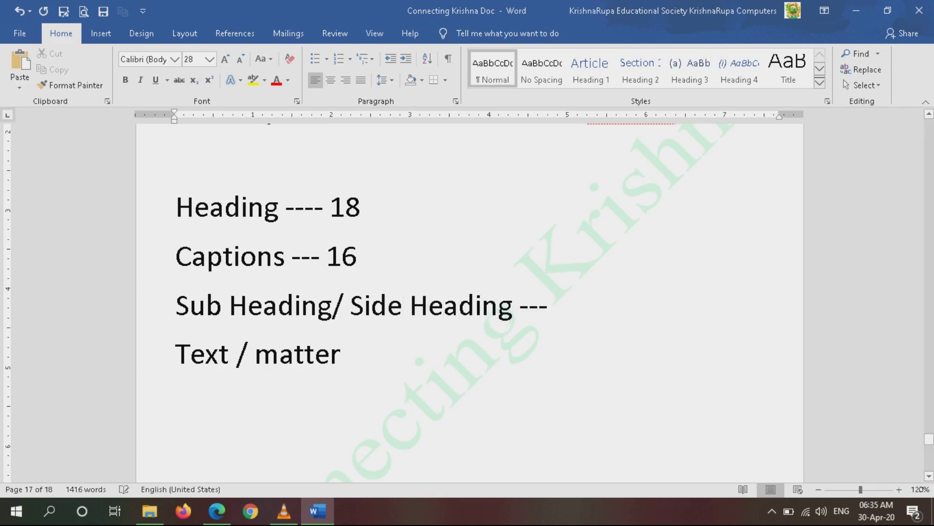
Append "14" to the Sub Heading/ Side Heading line and "---- 12 pt" to the Text / matter line.
text(14)
key(End)
text(---- 12 pt)
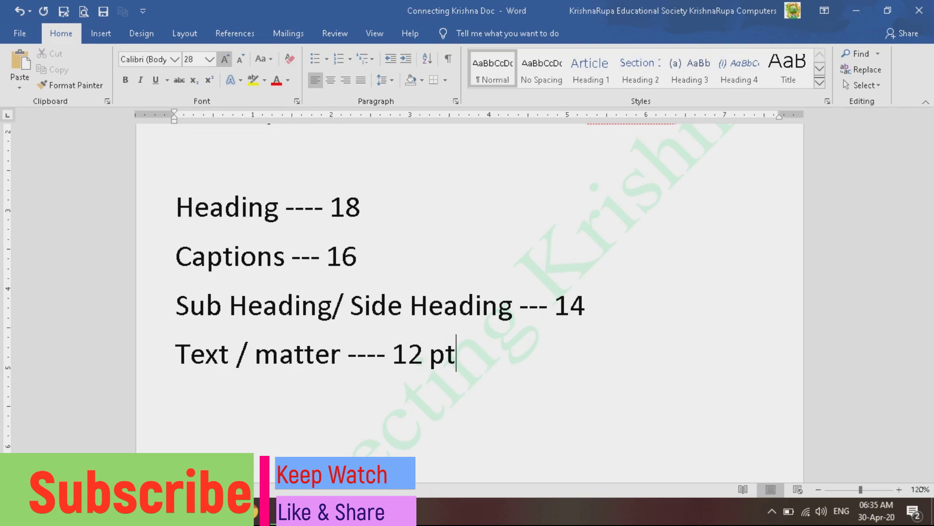
Set the font size of the "Heading ---- 18" line to 18.
click(360, 207)
scroll(470, 302, down, 2)
key(Up)
key(Up)
drag(361, 246, 183, 247)
click(210, 59)
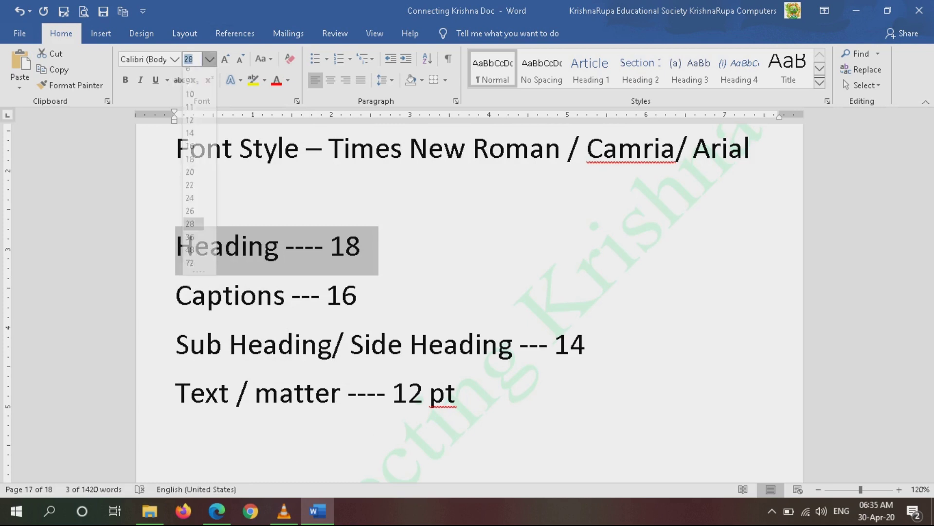
click(193, 166)
text(18)
key(Return)
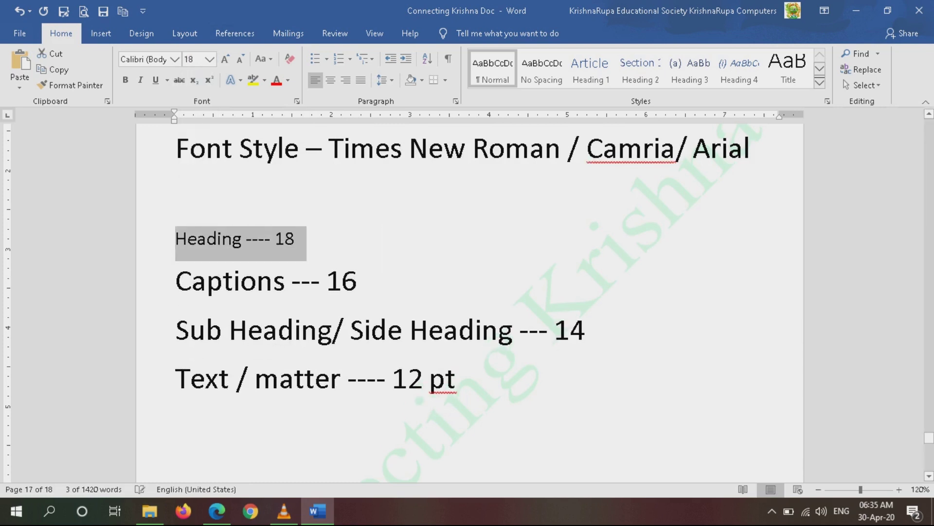
Set the font size of the "Captions --- 16" line to 16.
drag(367, 286, 177, 286)
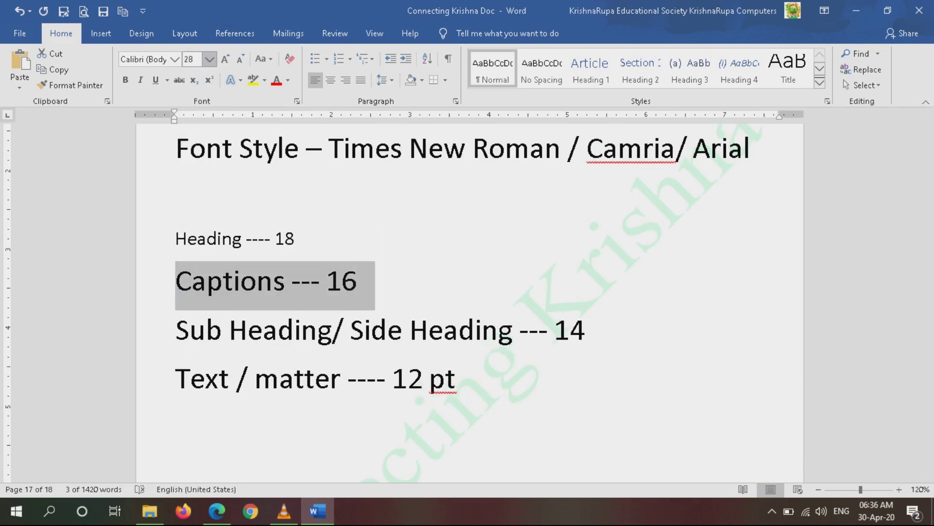
click(209, 59)
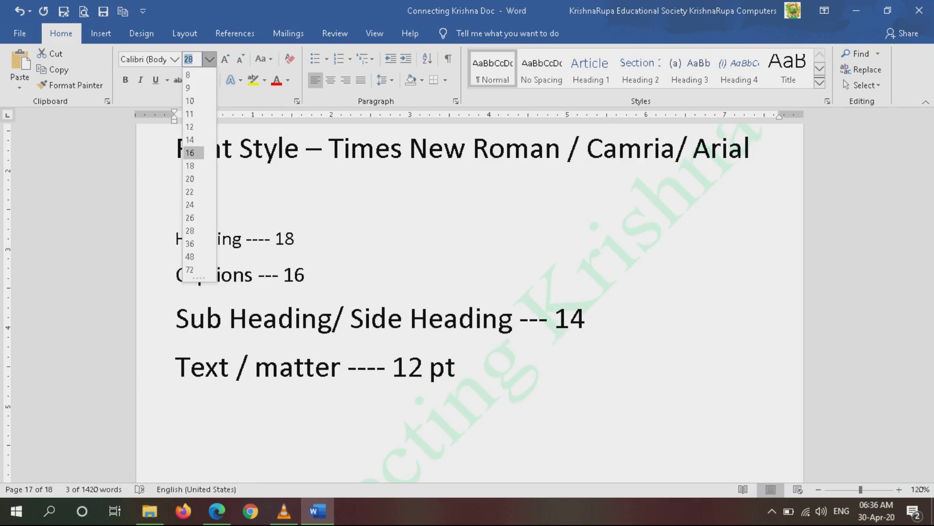
click(194, 151)
Set the font size of the "Sub Heading/ Side Heading --- 14" line to 14.
drag(587, 317, 170, 316)
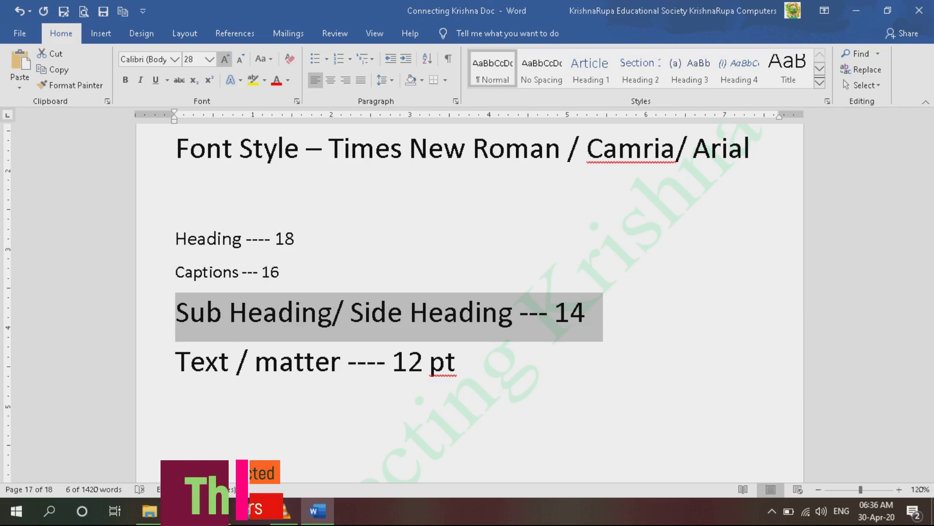
click(209, 59)
key(Up)
key(Up)
key(Up)
key(Up)
key(Up)
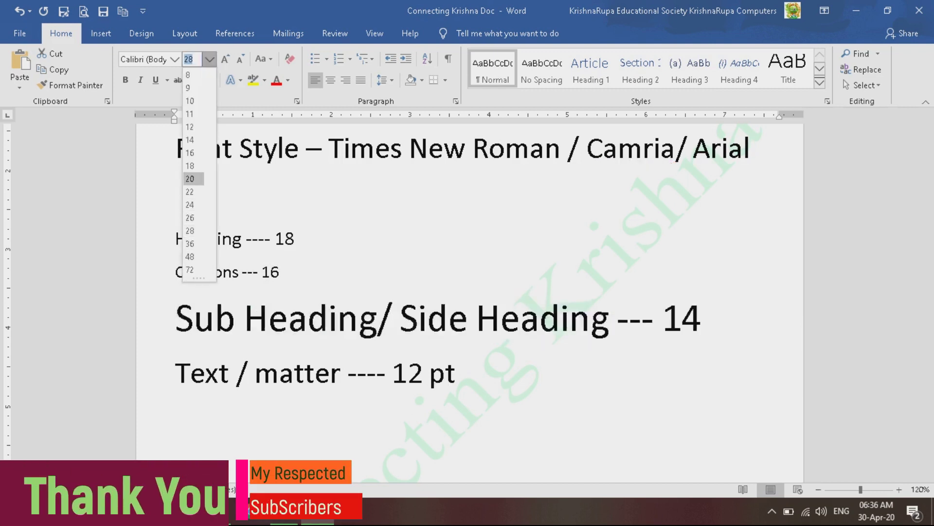
key(Return)
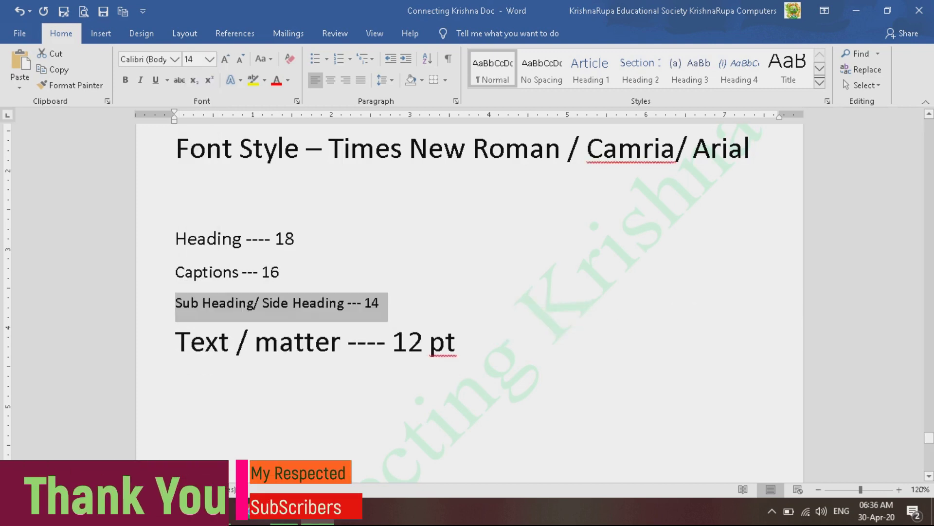
Set the font size of the "Text / matter ---- 12 pt" line to 12.
drag(465, 343, 176, 344)
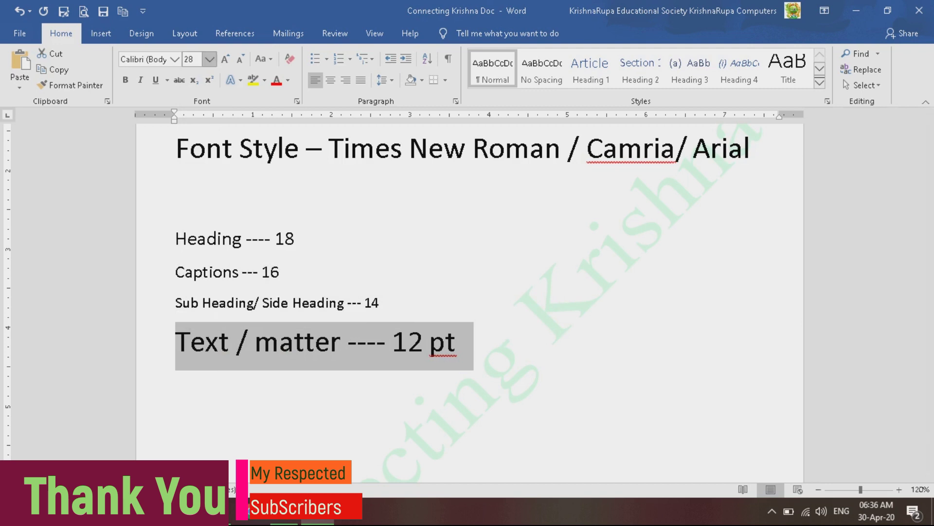
click(210, 59)
key(Up)
key(Up)
key(Up)
key(Up)
key(Return)
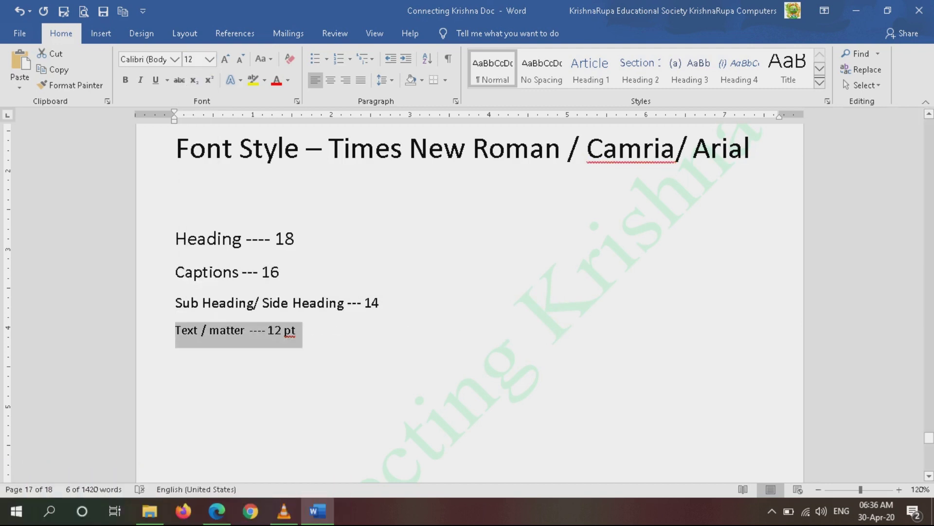
click(295, 330)
Move the Heading and Captions lines toward the centre of the page and indent the Text / matter line.
scroll(340, 292, up, 15)
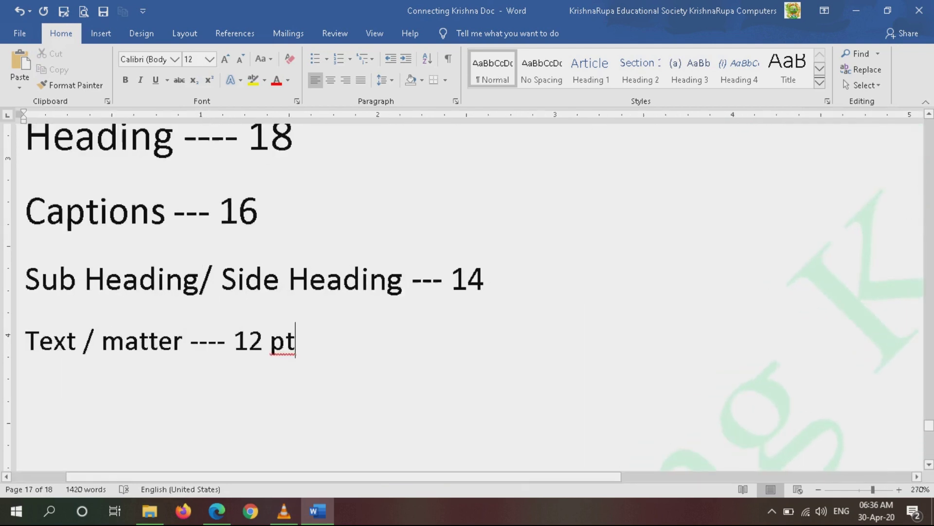
scroll(467, 296, left, 3)
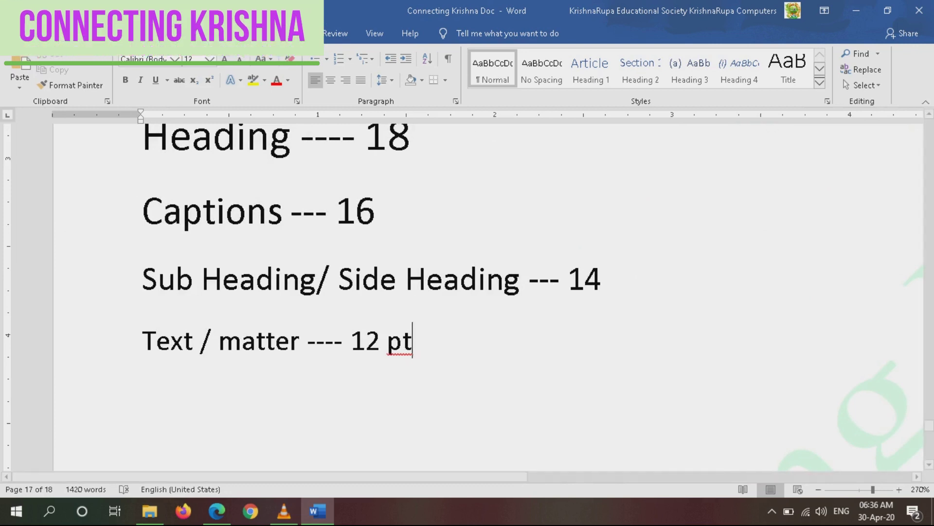
click(143, 139)
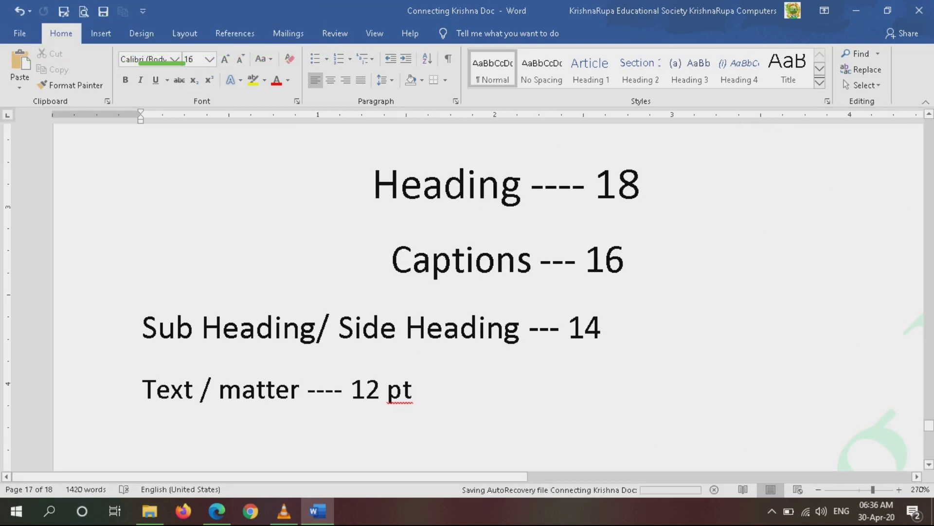
click(142, 390)
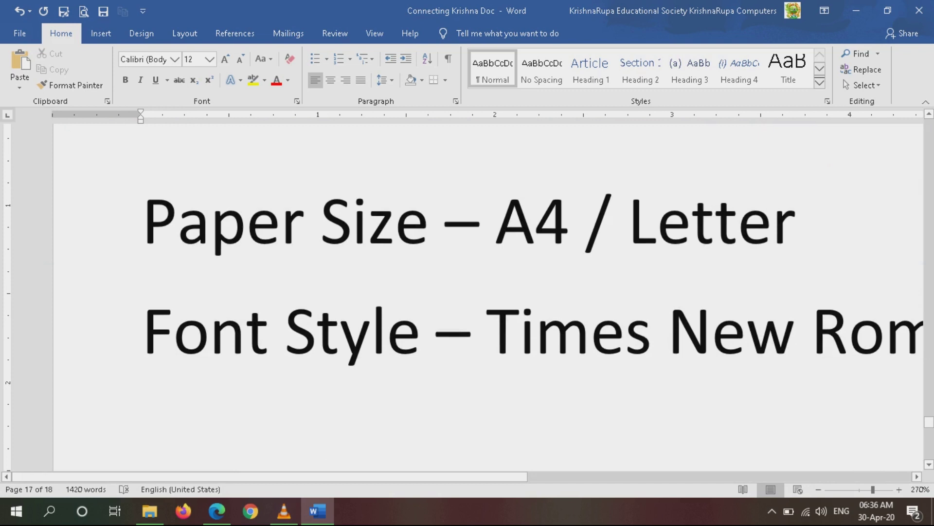
scroll(264, 370, down, 2)
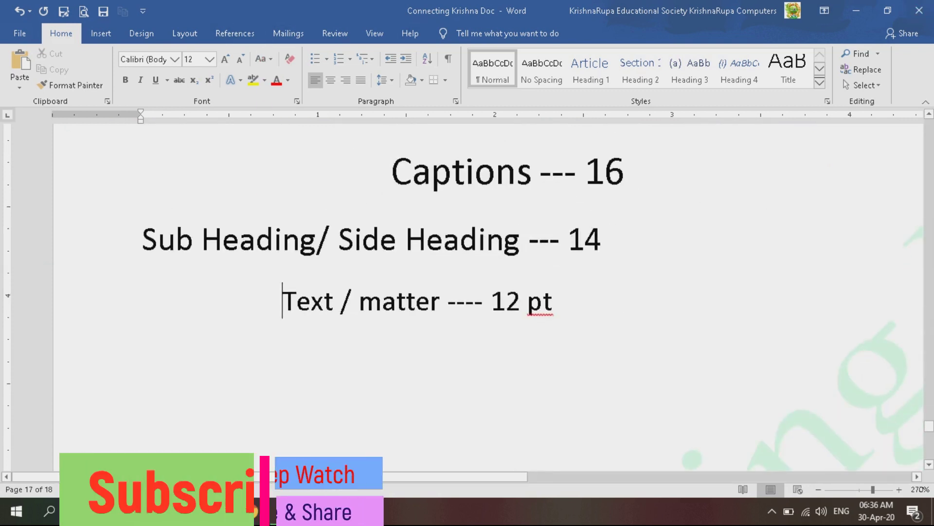
Check the available page orientations and add a "Paper Orientation:" line below the Text / matter line.
click(553, 302)
click(142, 358)
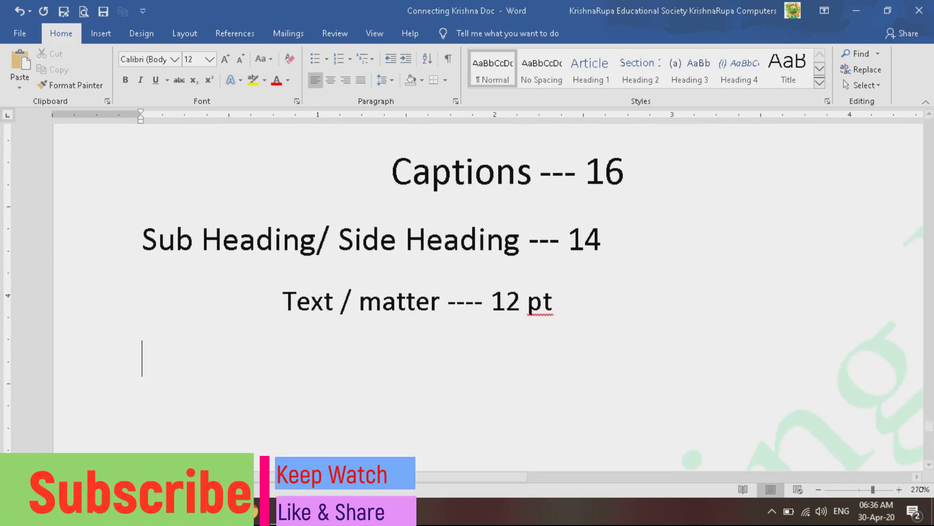
click(184, 33)
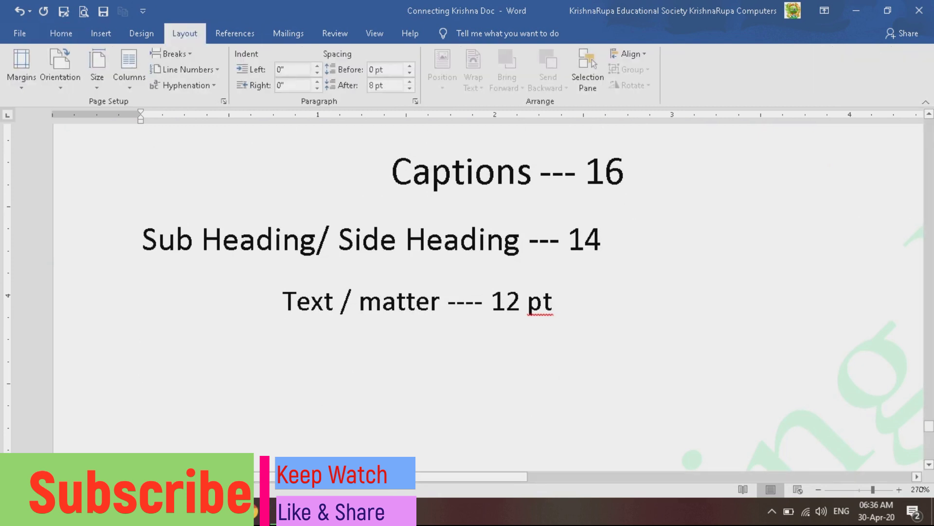
click(60, 65)
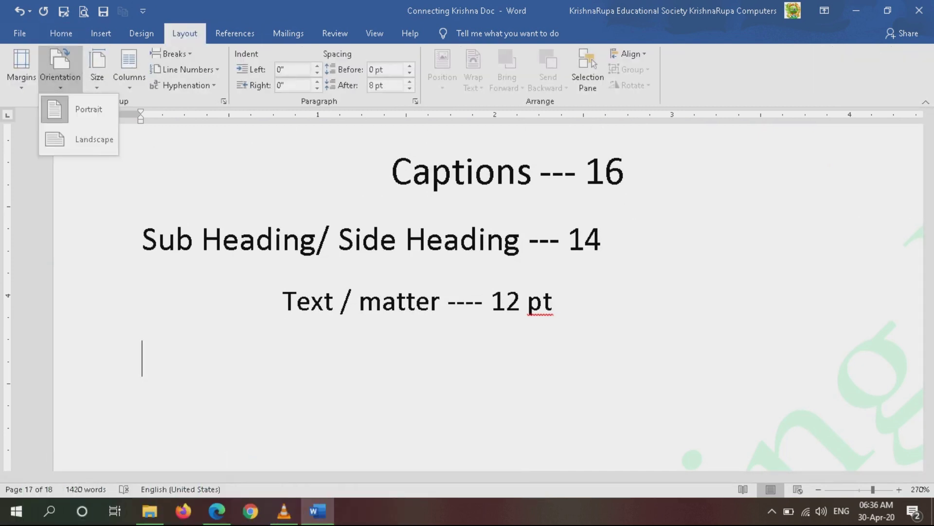
key(Escape)
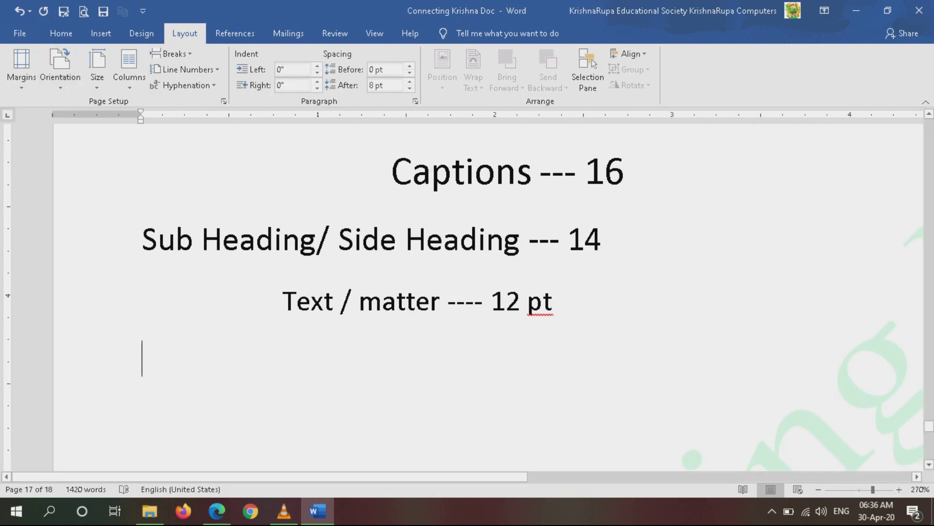
text(Paer)
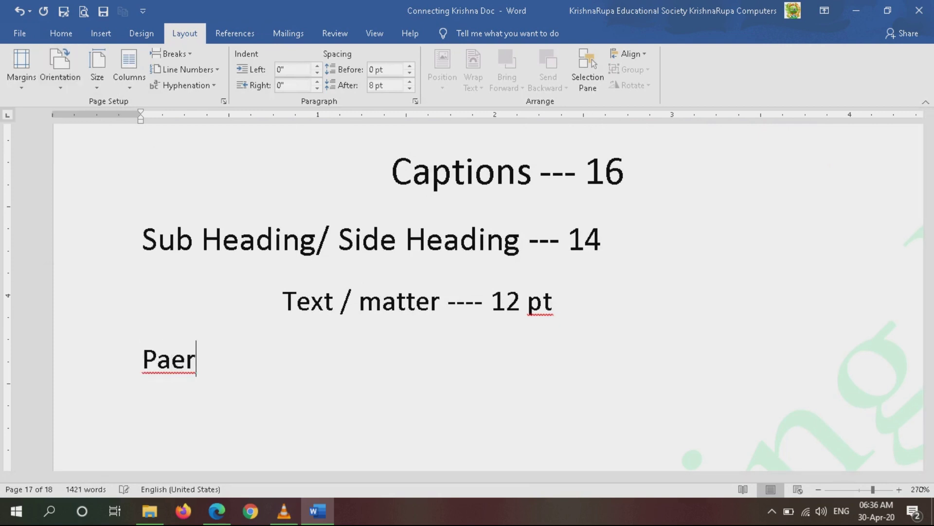
key(BackSpace)
key(BackSpace)
text(per )
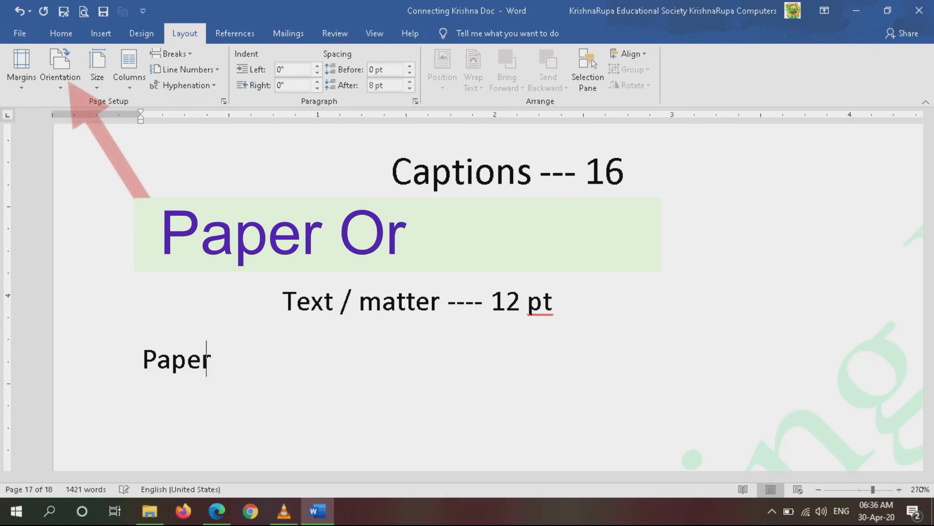
text(Ori)
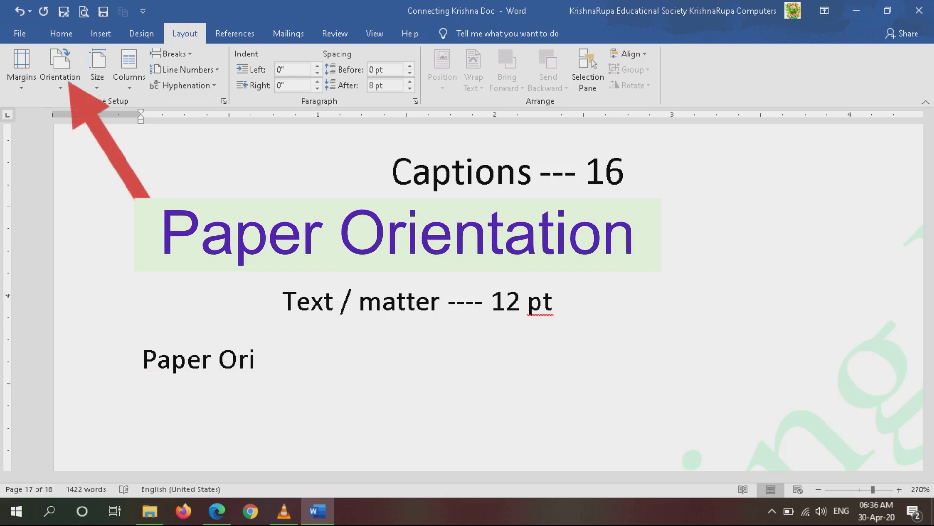
text(entation:)
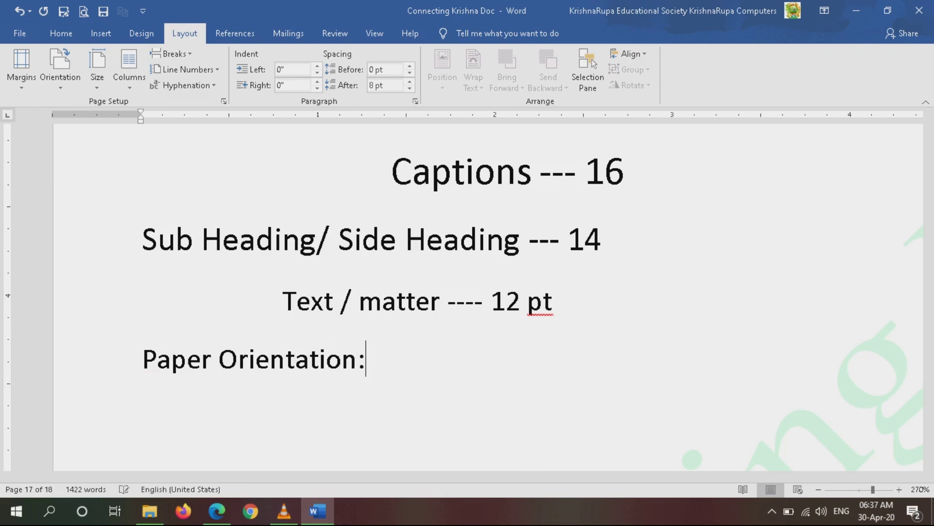
Colour the "Paper Orientation:" line red.
click(113, 360)
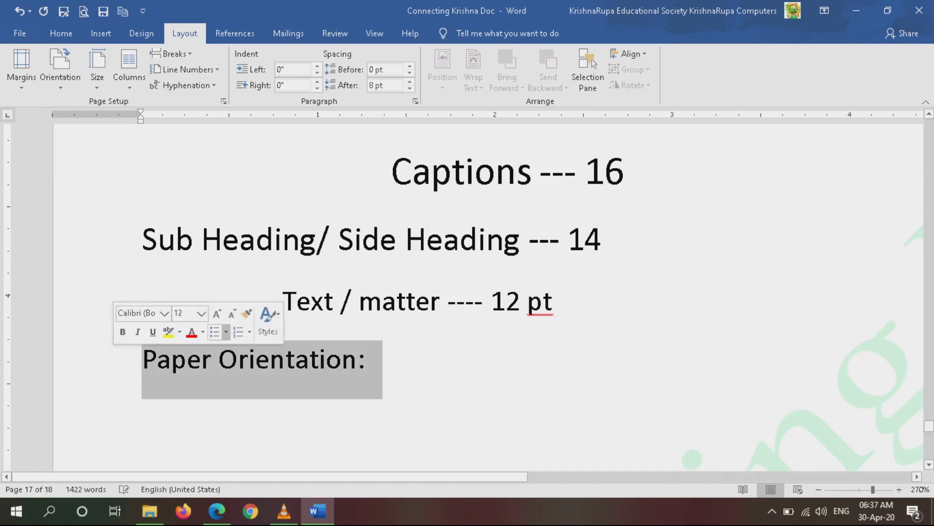
click(61, 33)
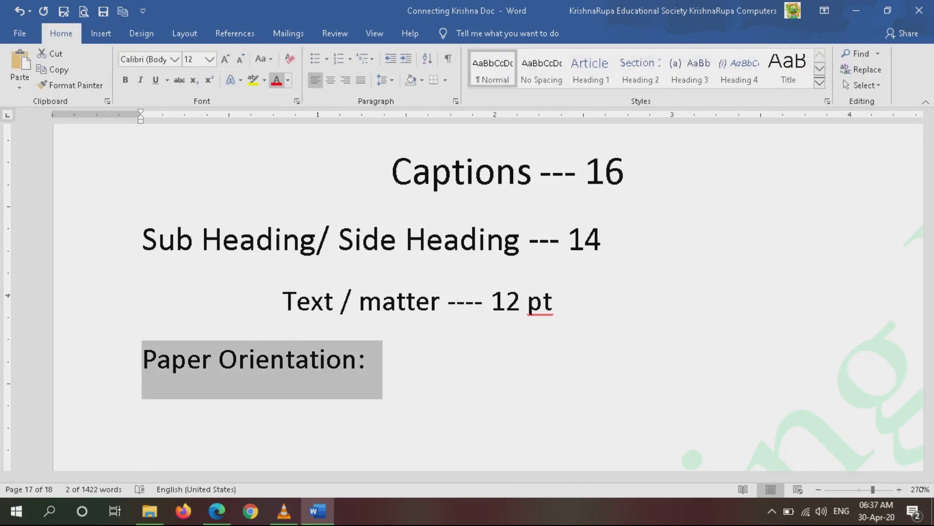
click(276, 80)
key(End)
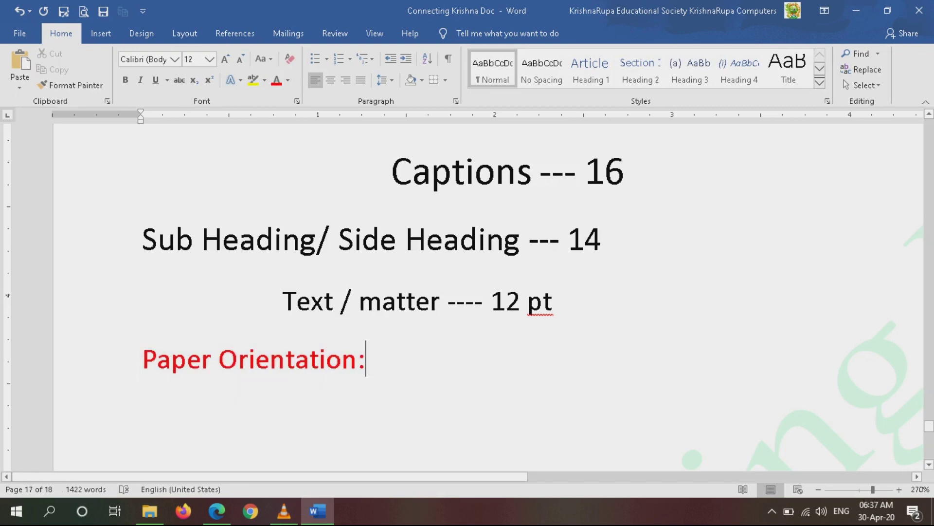
Add two separate lines below Paper Orientation: "Portrait" and "Land Scape".
key(Return)
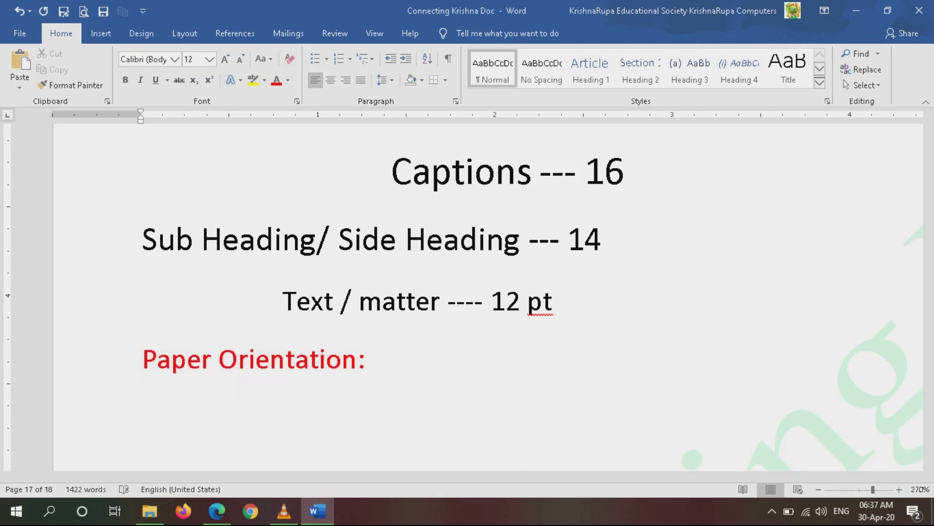
text(Portrait)
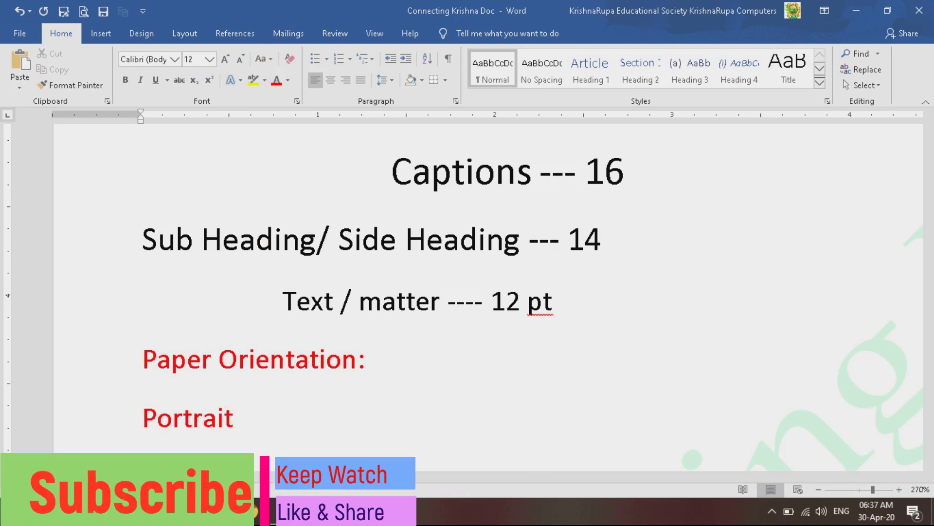
key(Return)
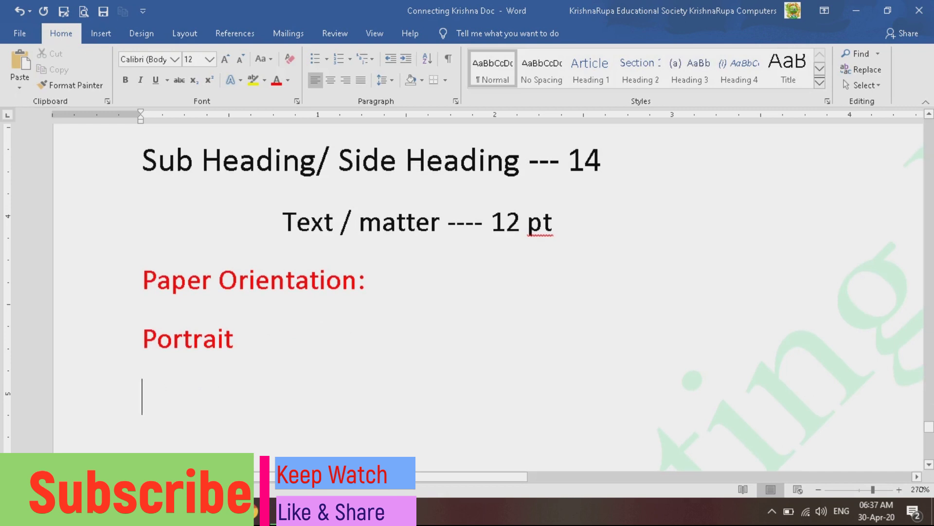
text(Land Sca)
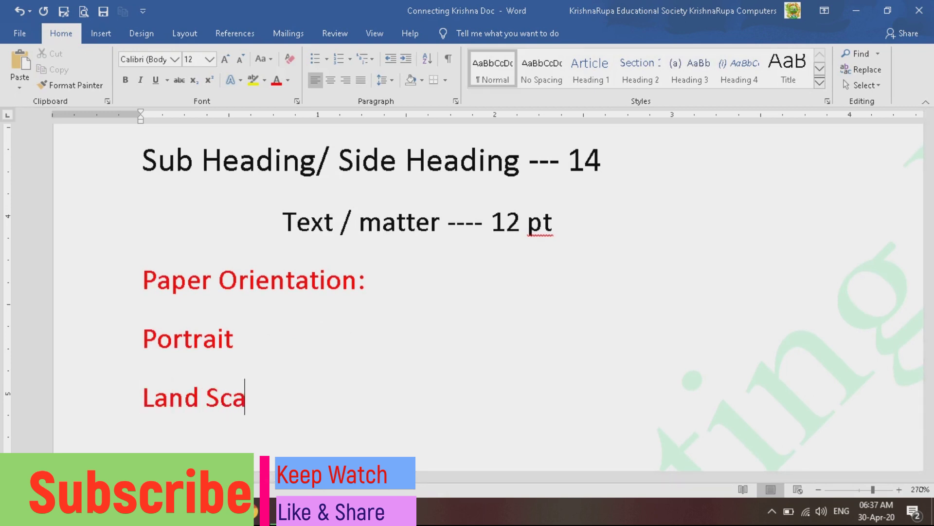
text(pe)
Append "----" to both the Portrait and the Land Scape lines.
click(217, 338)
click(234, 339)
text(----)
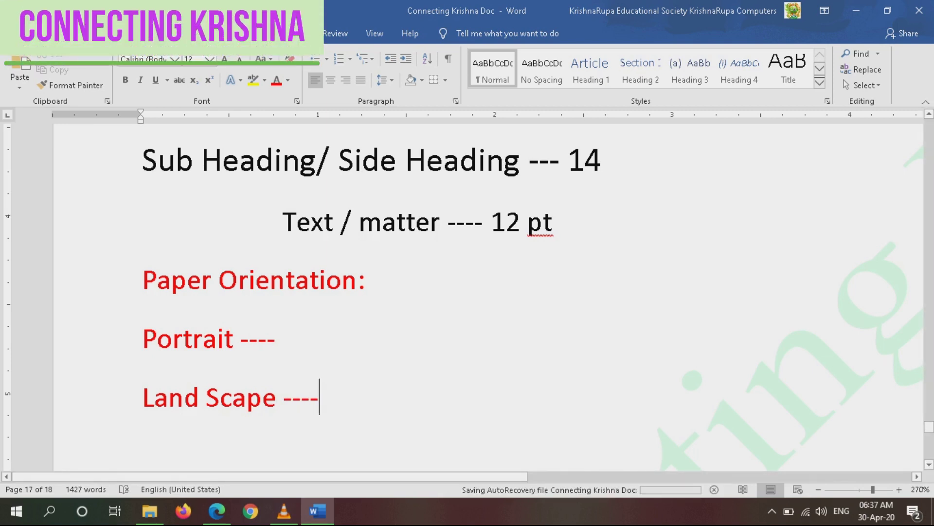
Look at the Portrait and Landscape page orientation options without changing the setting.
click(283, 339)
click(165, 33)
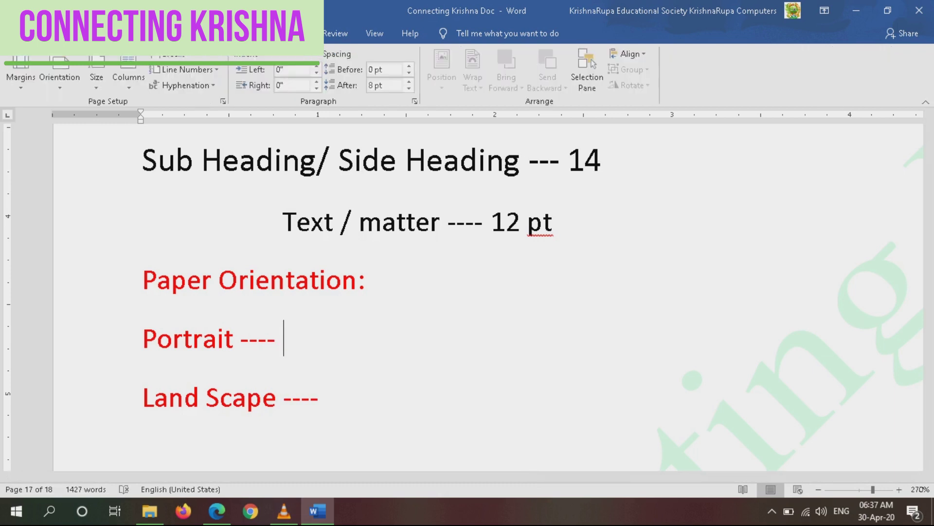
click(60, 78)
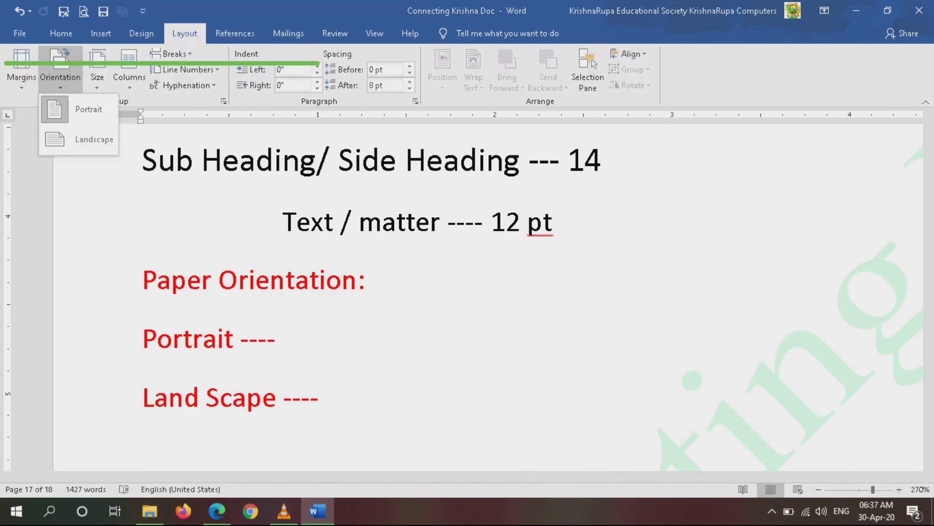
key(Escape)
Change the document's page orientation to Landscape.
scroll(468, 296, down, 20)
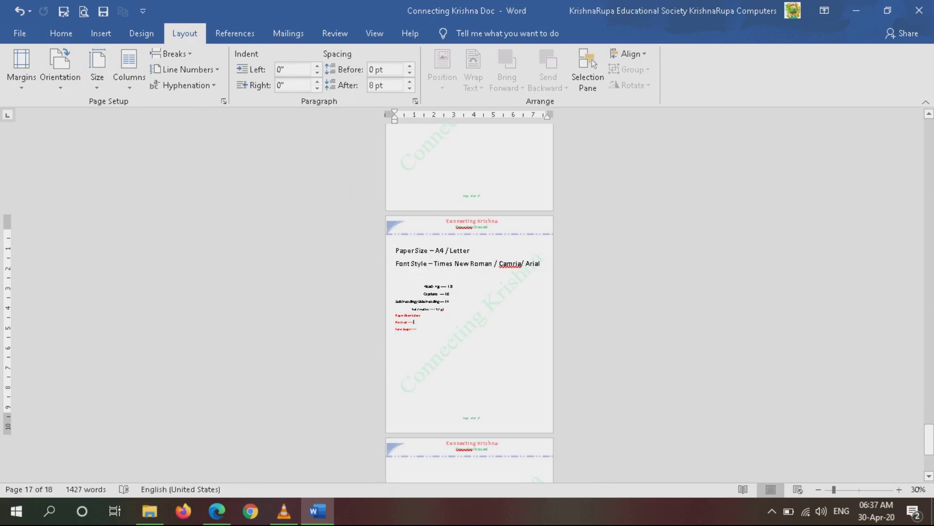
click(60, 71)
click(78, 140)
key(alt+p)
key(o)
key(Down)
key(Return)
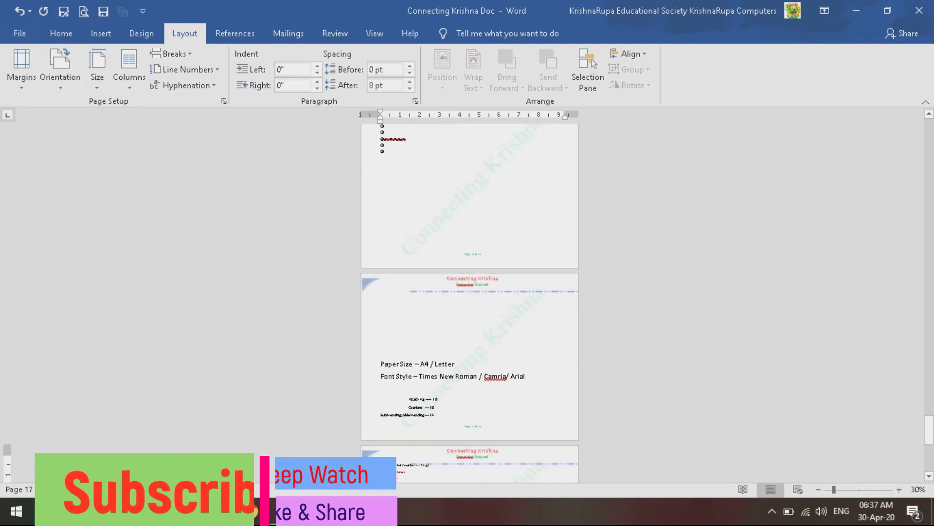
Review the landscape pages and change the document's page orientation back to Portrait.
scroll(469, 303, up, 2)
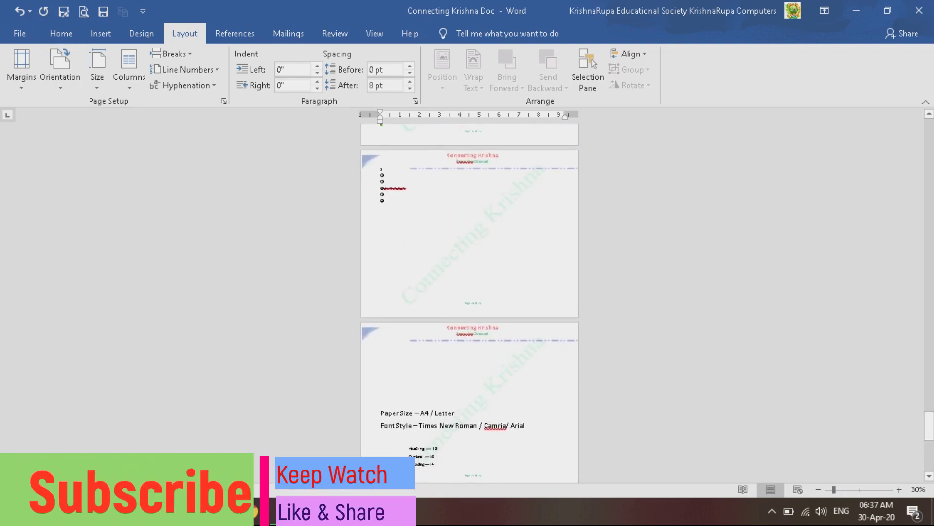
scroll(469, 302, up, 3)
scroll(469, 302, down, 1)
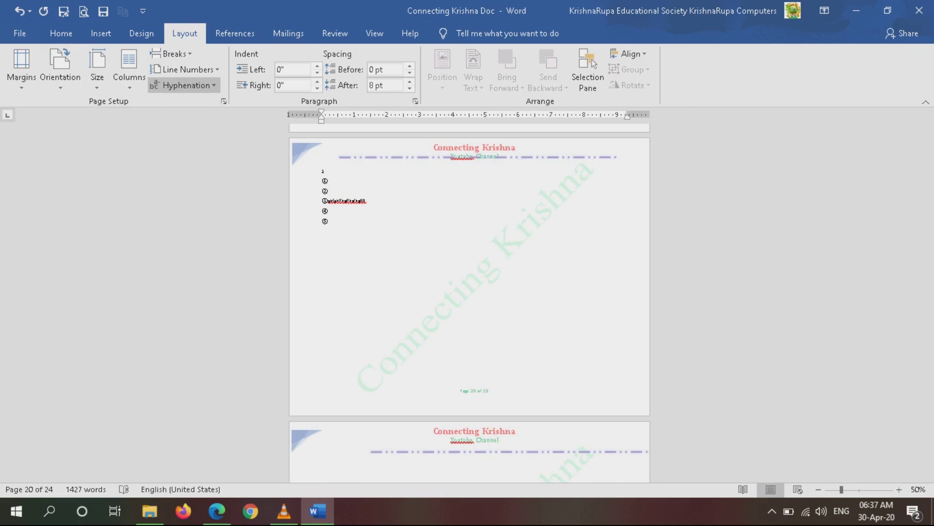
click(60, 68)
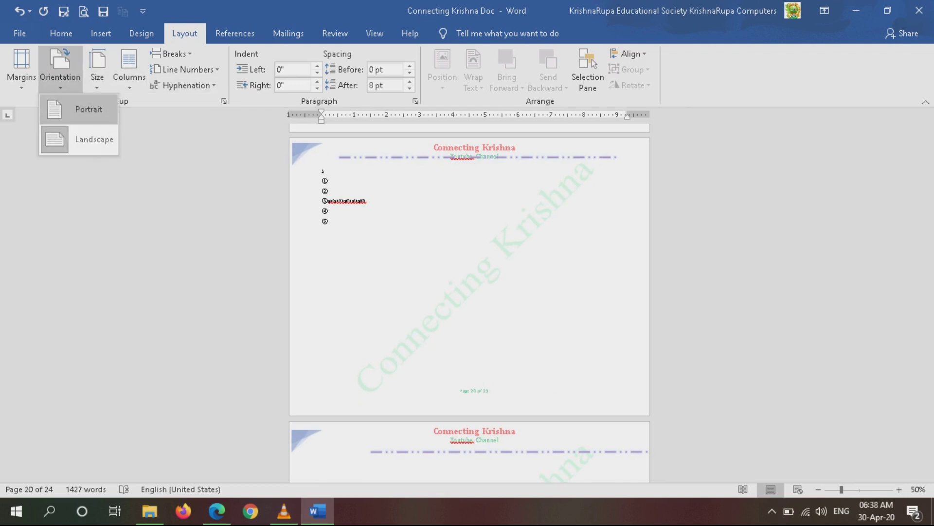
click(89, 109)
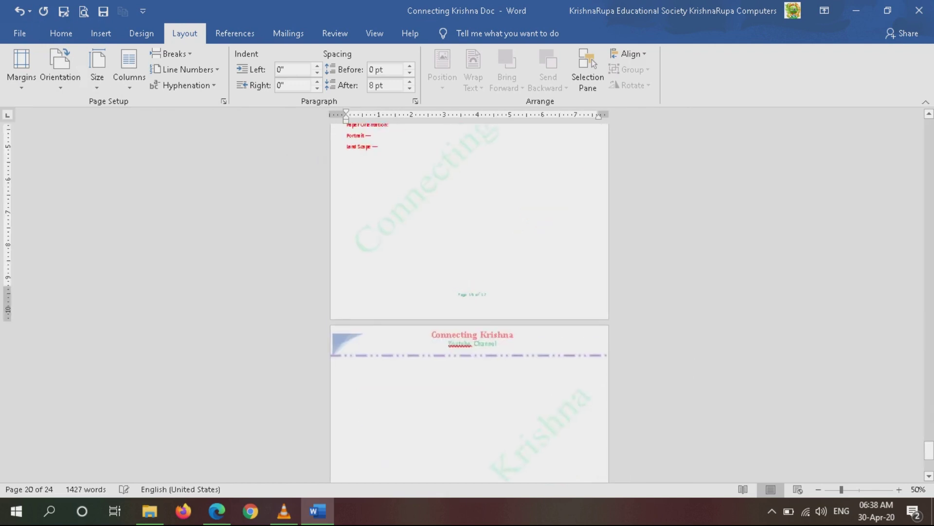
scroll(469, 302, down, 2)
scroll(469, 302, up, 1)
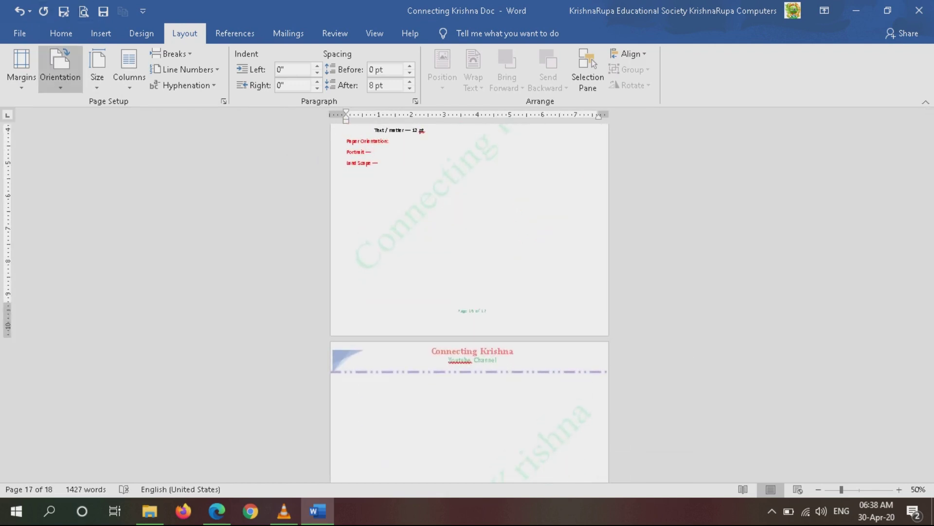
Complete the Portrait line with "Vertical Mode" and the Land Scape line with "Horizontal Mode".
ctrl+scroll(470, 302, up, 3)
ctrl+scroll(469, 301, up, 10)
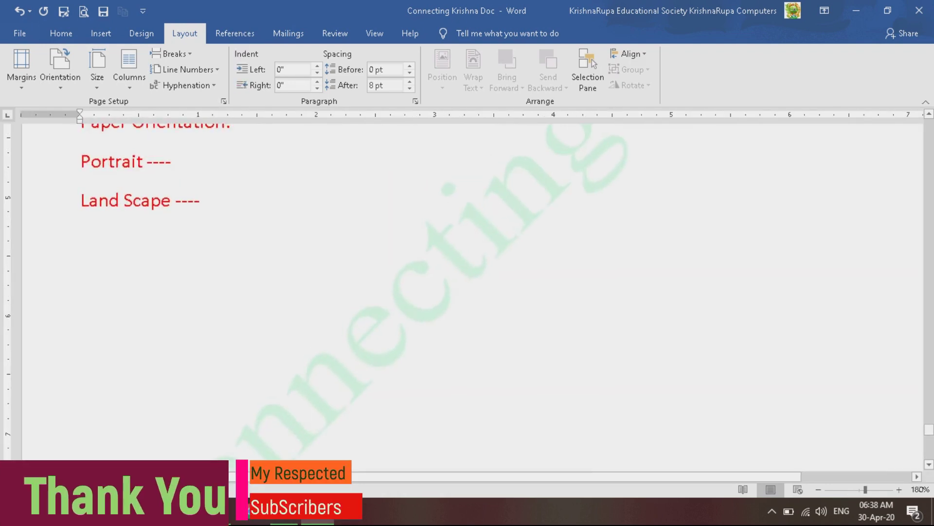
scroll(470, 302, up, 20)
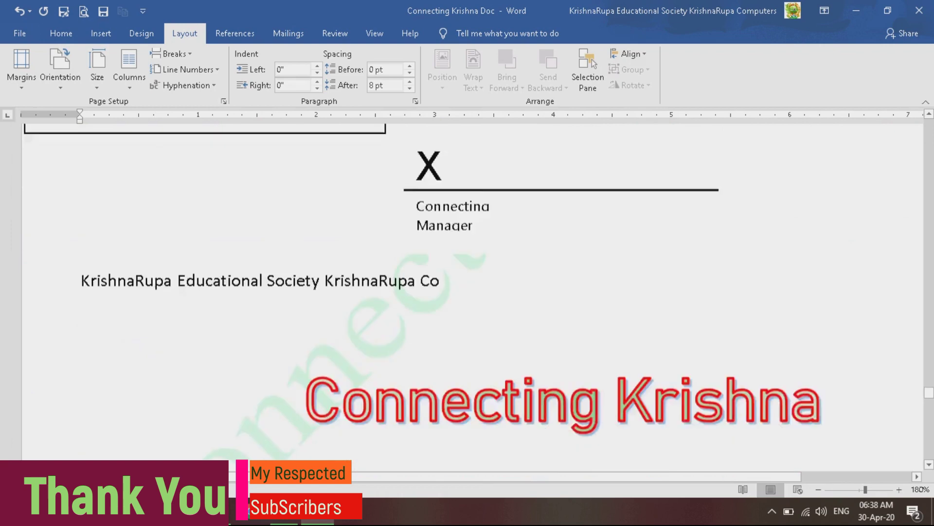
scroll(472, 292, up, 15)
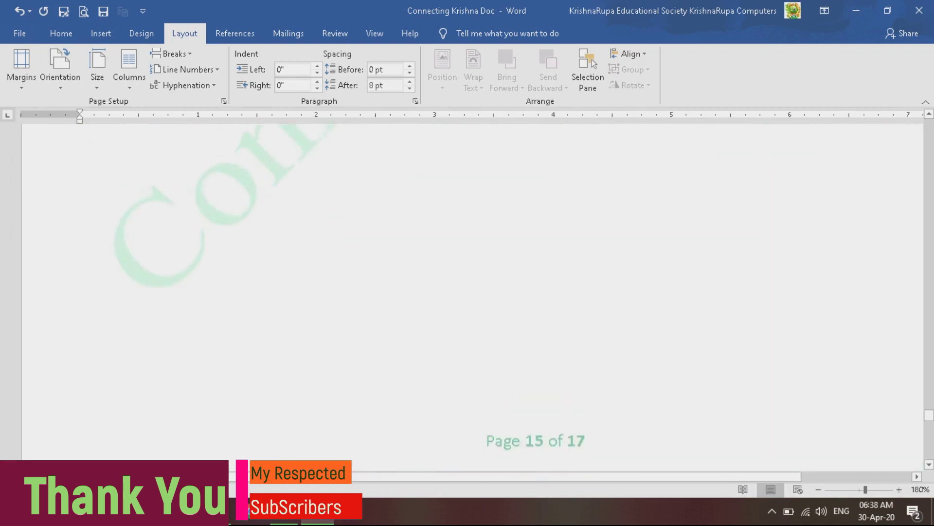
scroll(472, 292, down, 18)
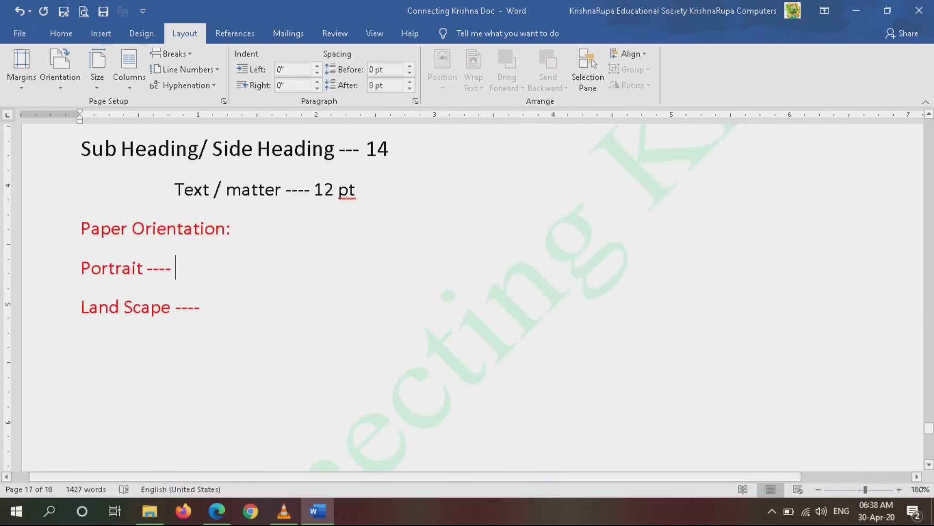
text(Ve)
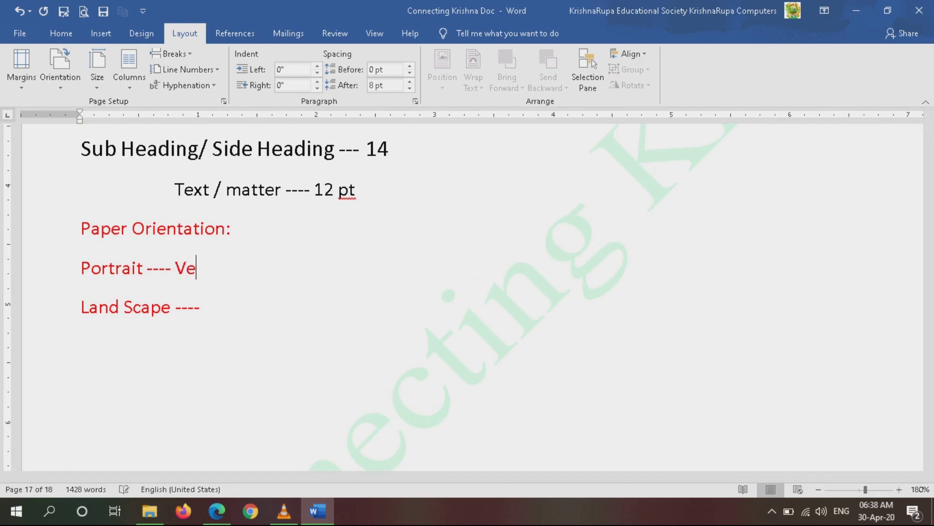
text(rtical Mode Land Scape)
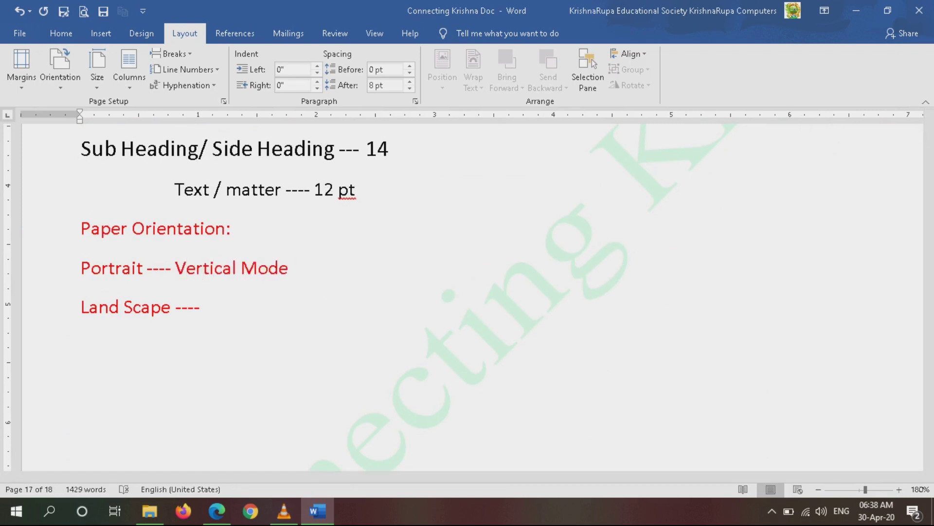
text( ---- Horizontal Mode)
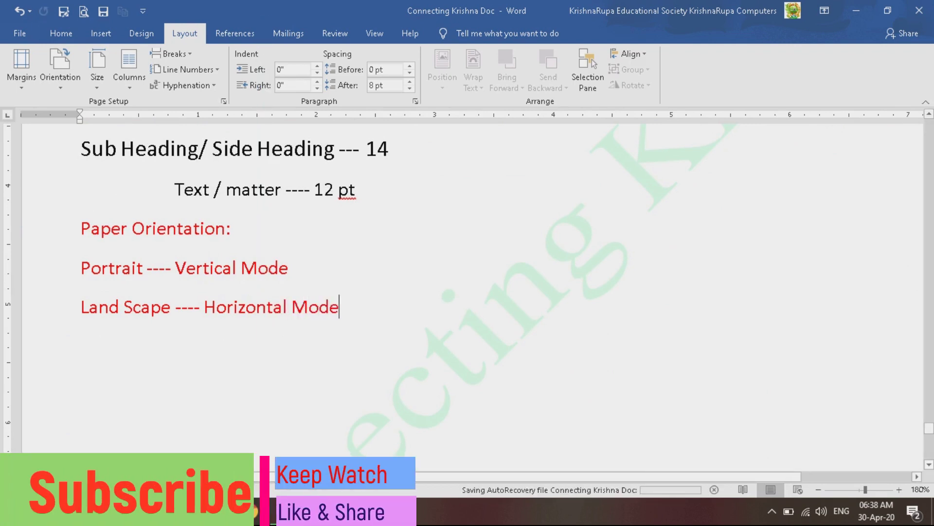
Add the heading "Margins:" on a new line below the Land Scape line.
key(Return)
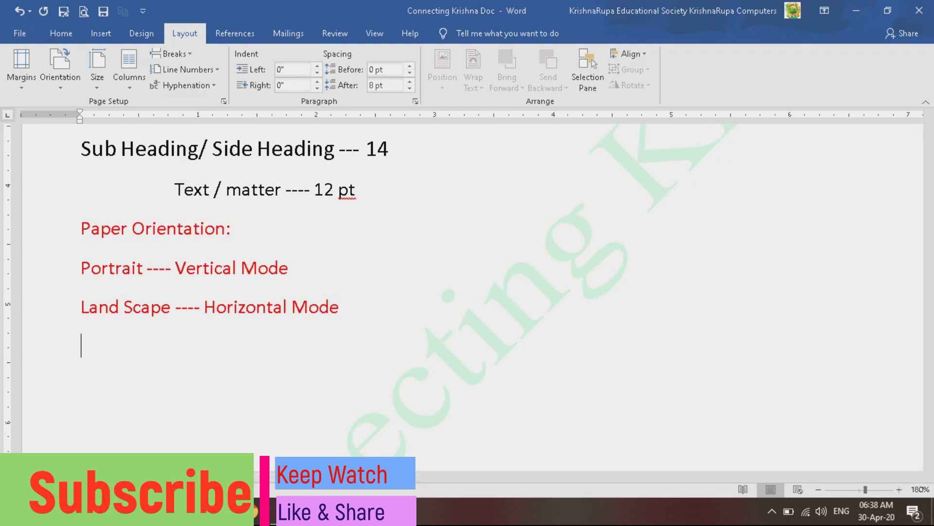
click(97, 71)
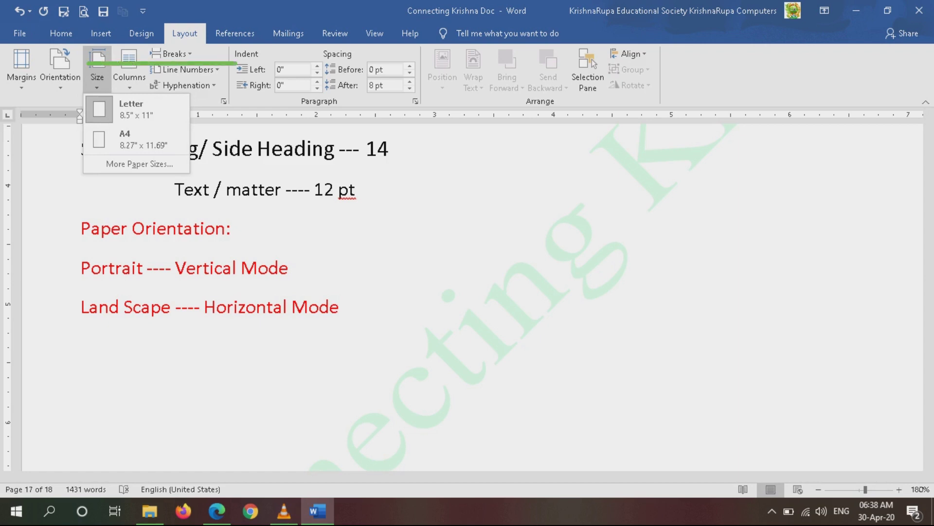
click(21, 70)
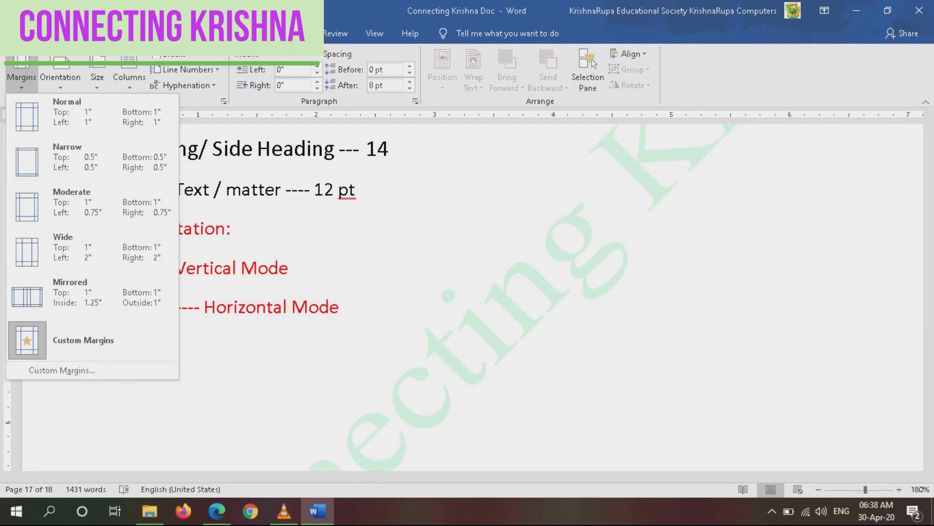
key(Escape)
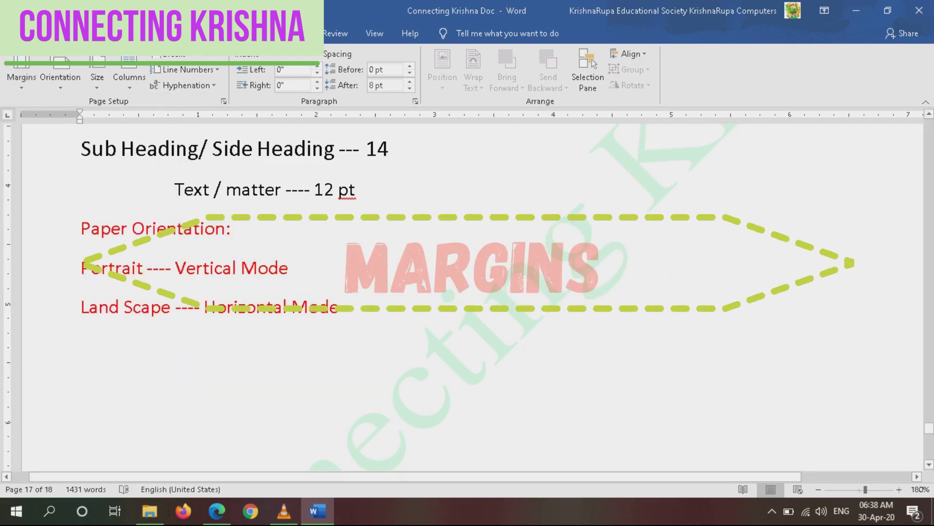
text(Mar)
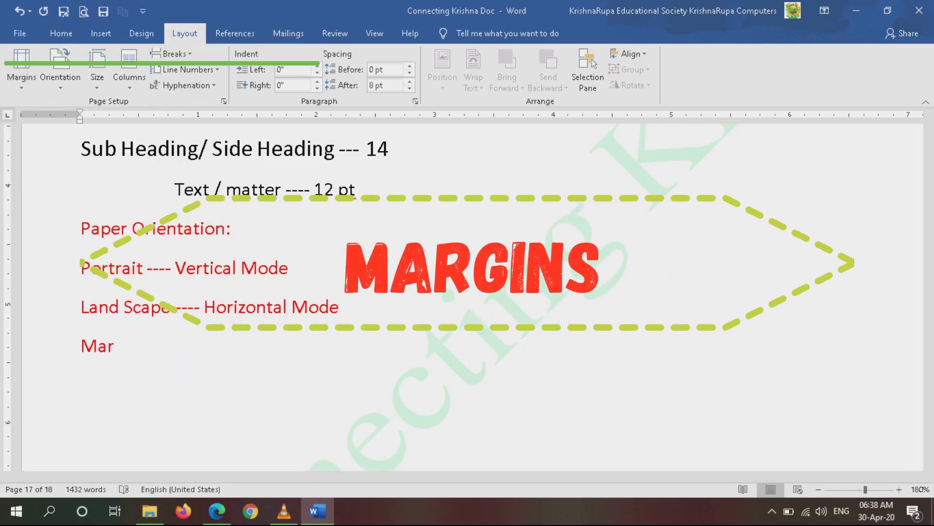
text(jins)
key(BackSpace)
key(BackSpace)
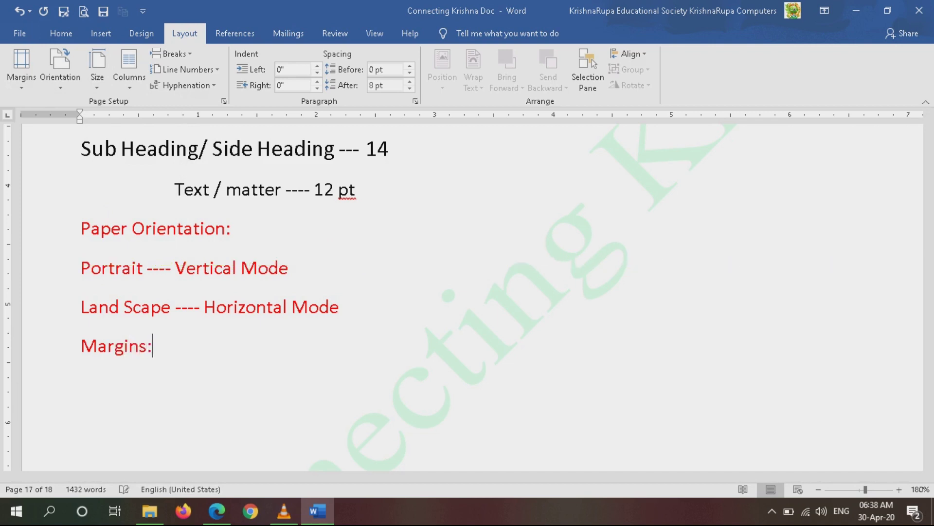
Highlight the "Margins:" heading in yellow.
click(59, 346)
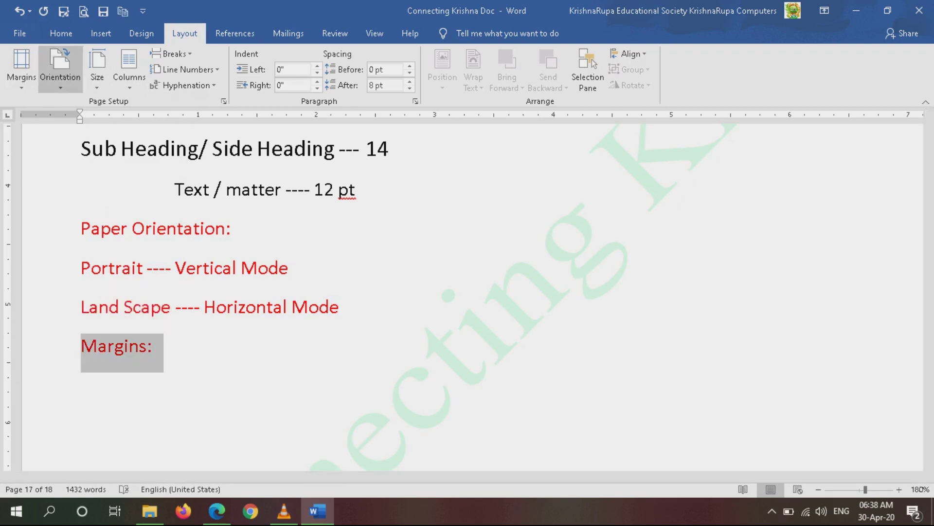
click(60, 33)
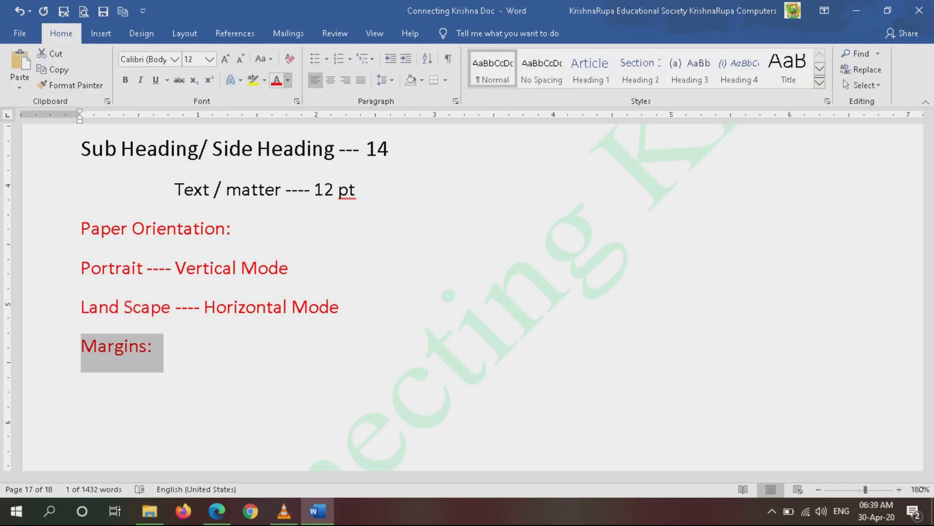
click(253, 79)
key(Left)
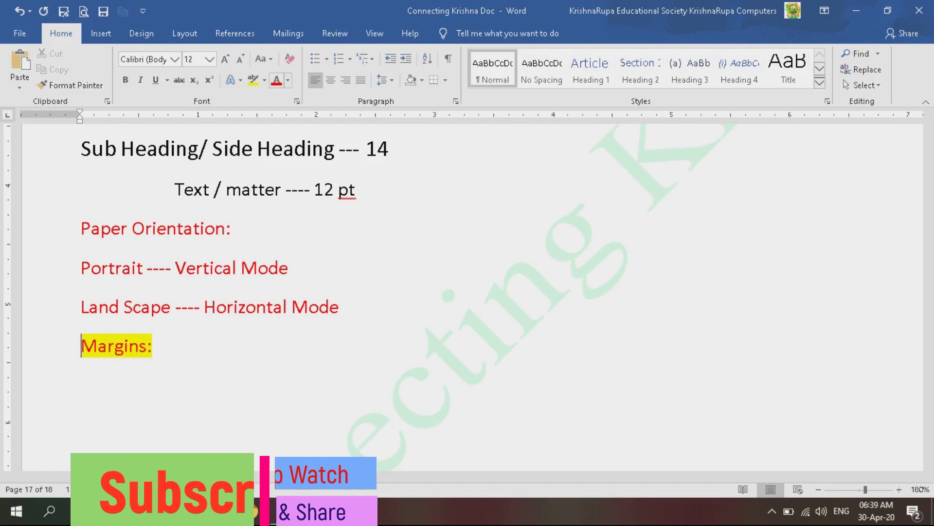
Set the font colour of the "Margins:" heading to Dark Green, Accent 4, Darker 25%.
click(288, 80)
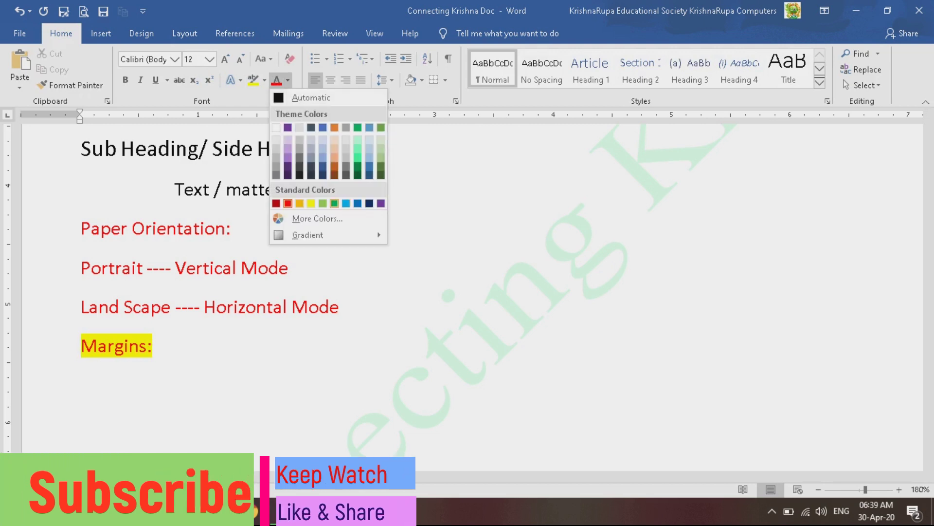
click(334, 203)
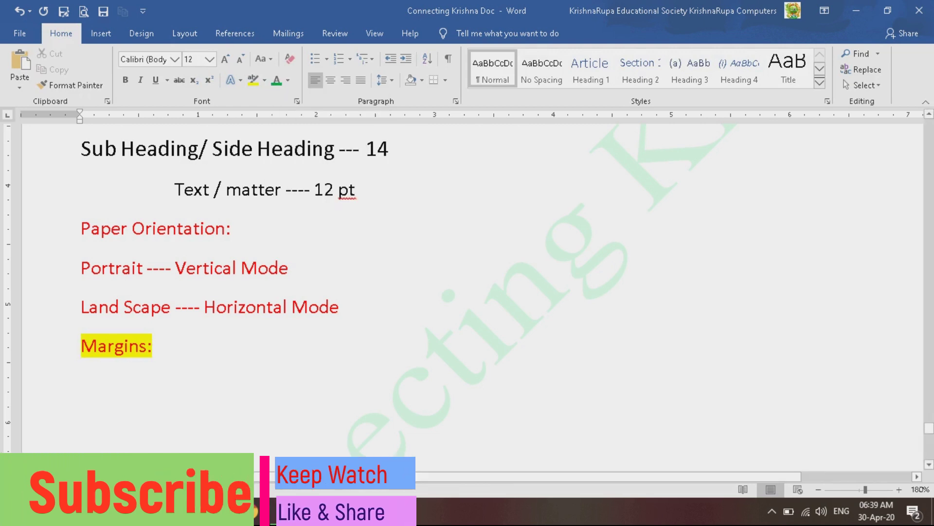
drag(153, 345, 81, 345)
click(288, 80)
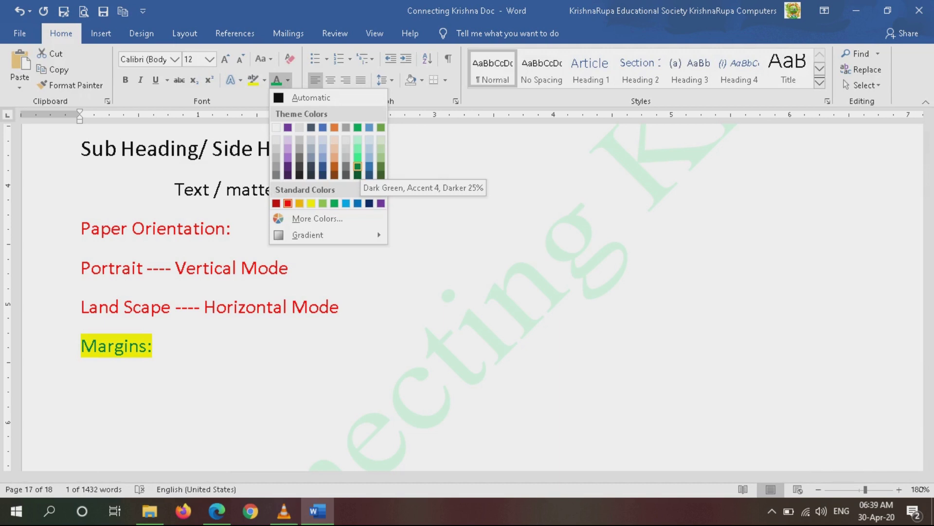
click(358, 166)
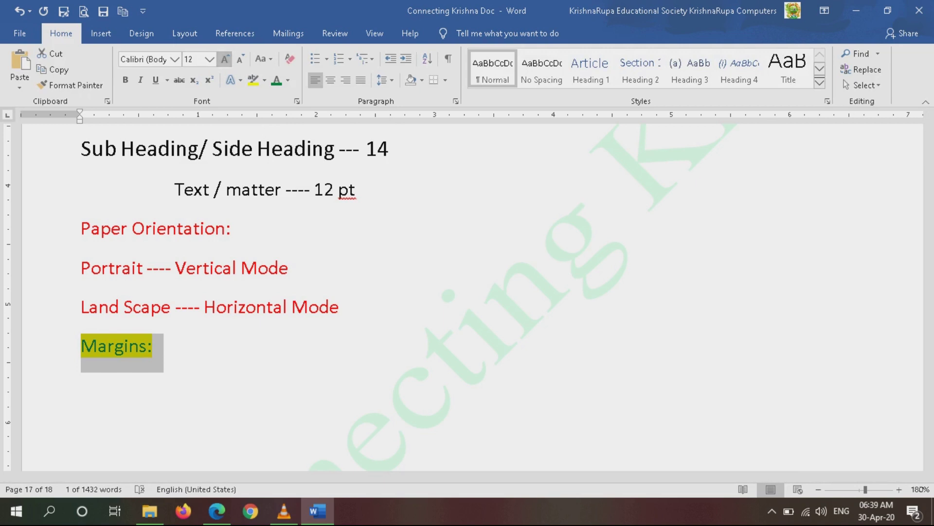
Enlarge the "Margins:" heading to font size 22.
click(224, 59)
click(224, 59)
click(225, 59)
click(224, 59)
click(225, 59)
scroll(472, 297, down, 2)
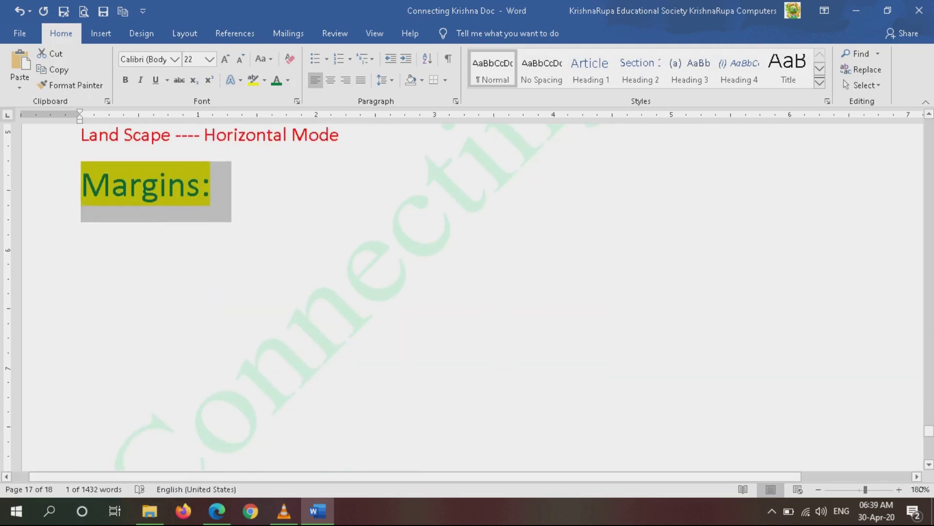
Check the preset margin options and add a line reading "Normal" below the Margins heading.
click(211, 184)
key(Return)
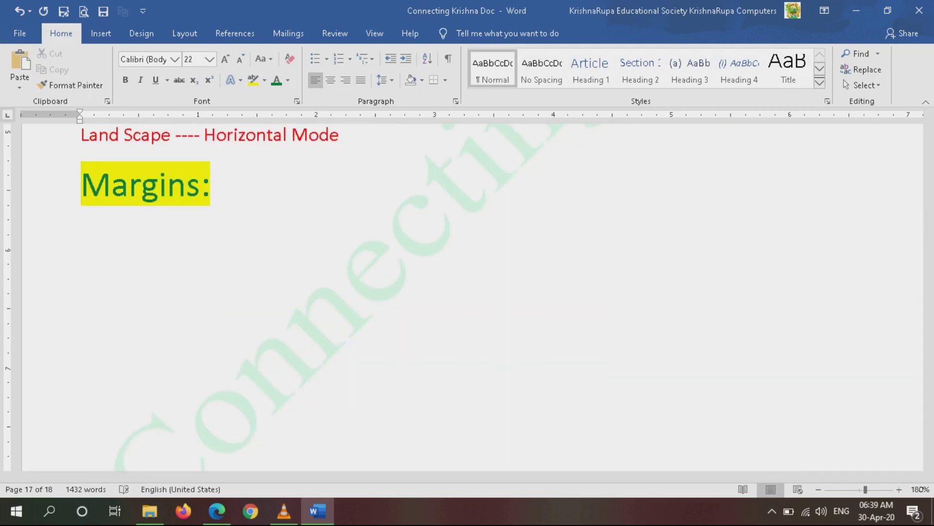
click(185, 33)
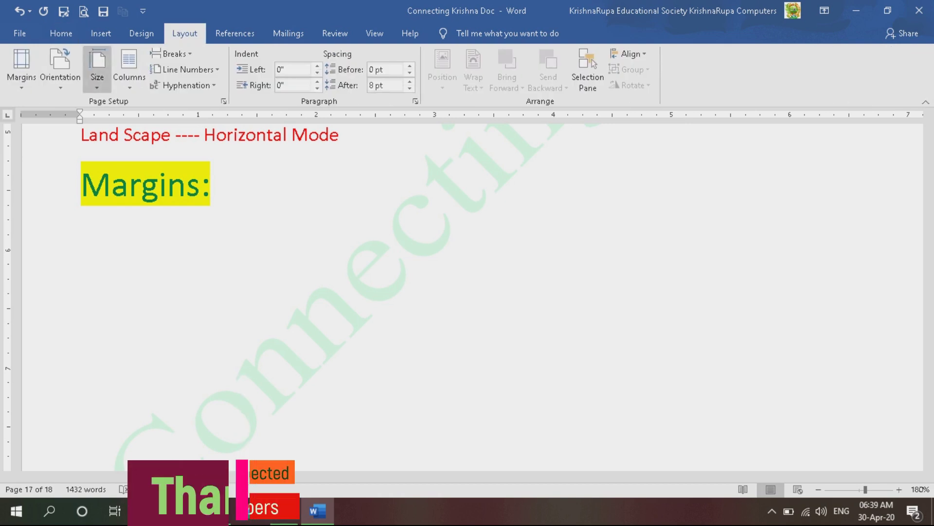
click(21, 68)
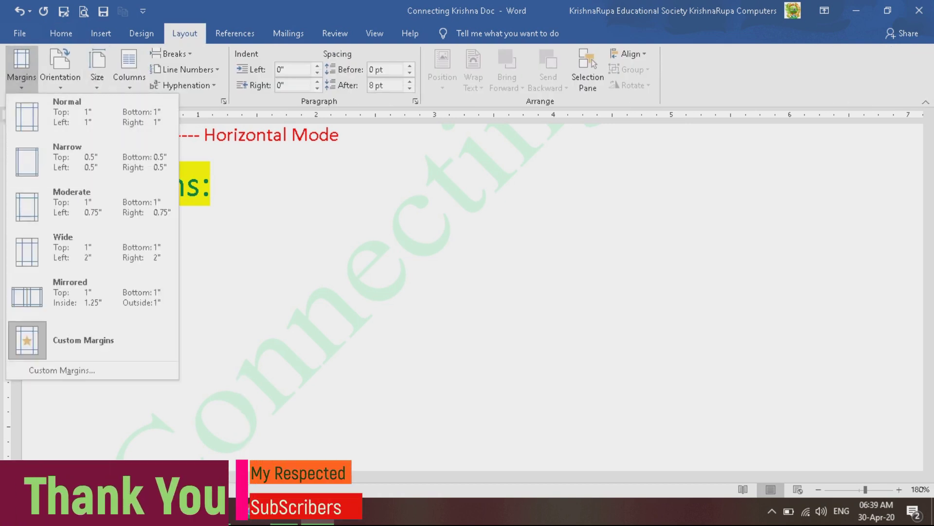
key(Escape)
text(Normal)
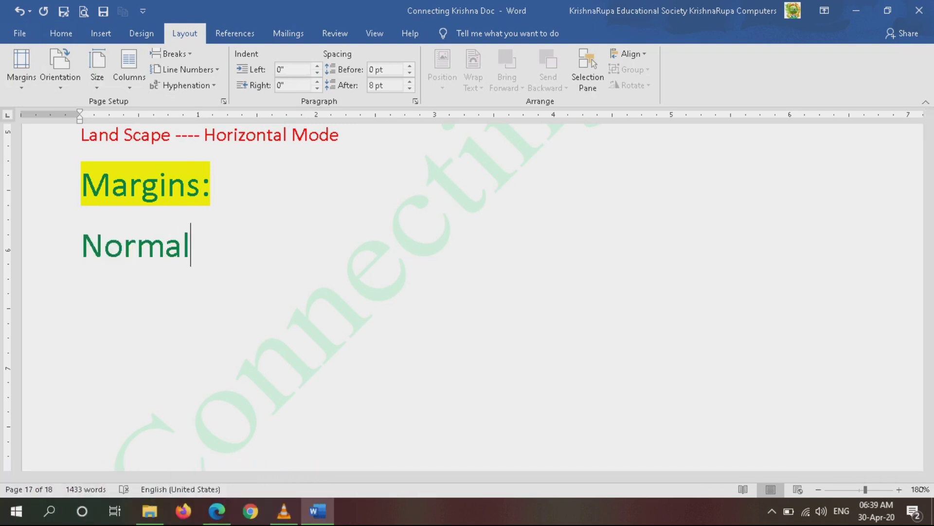
Extend the "Normal" line with a dash and a "Top-" label set apart by wide spacing.
text(--)
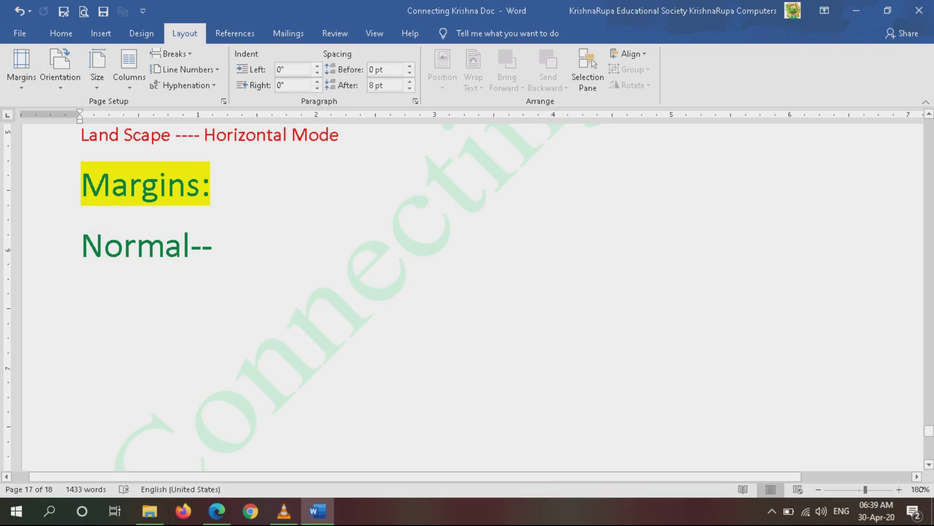
text( Top)
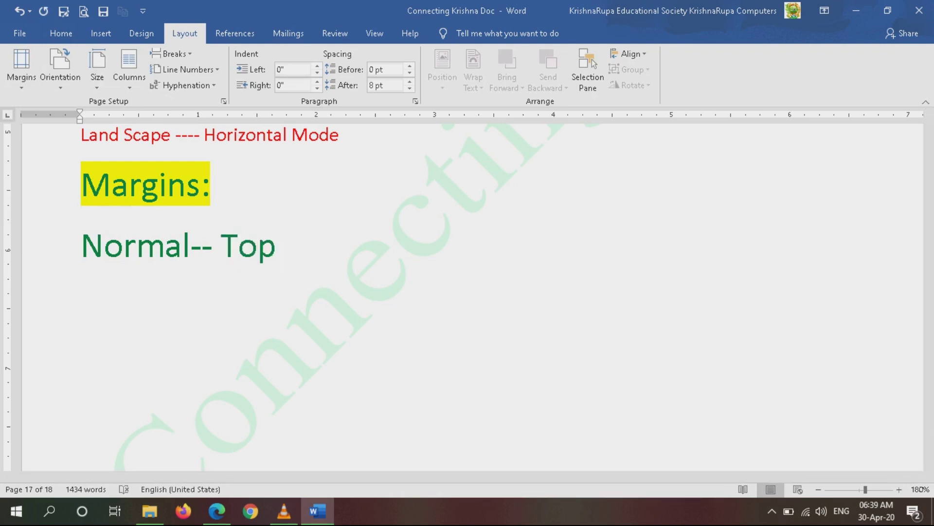
text(-)
key(Return)
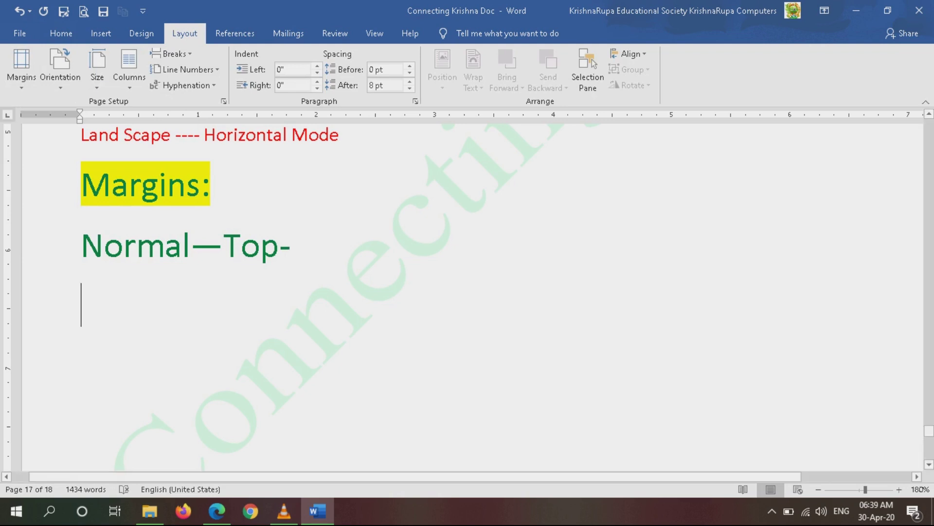
click(224, 245)
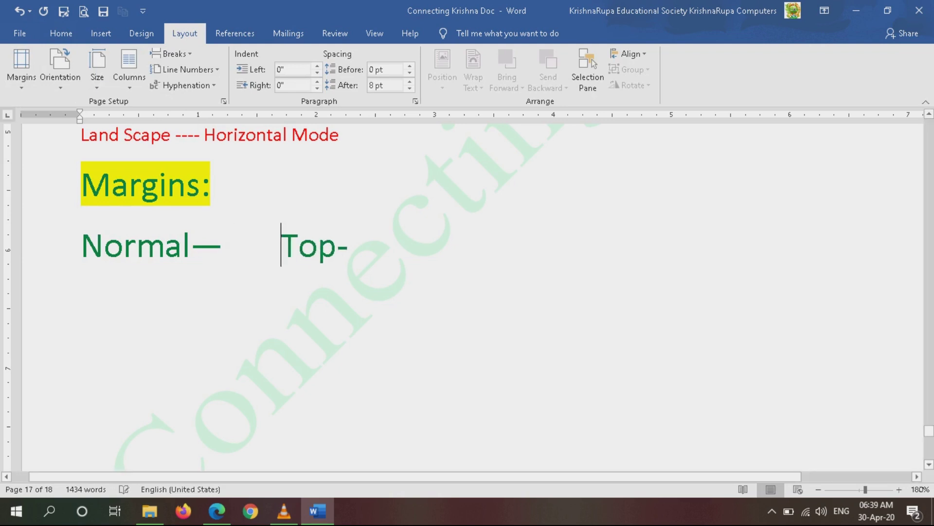
Add a "Bottom-" line aligned beneath the "Top-" label.
key(Return)
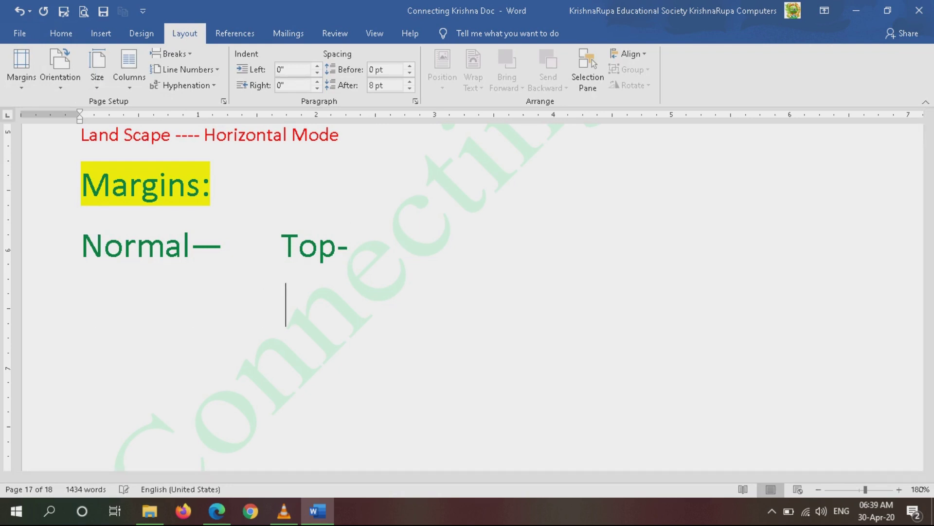
text(Botto)
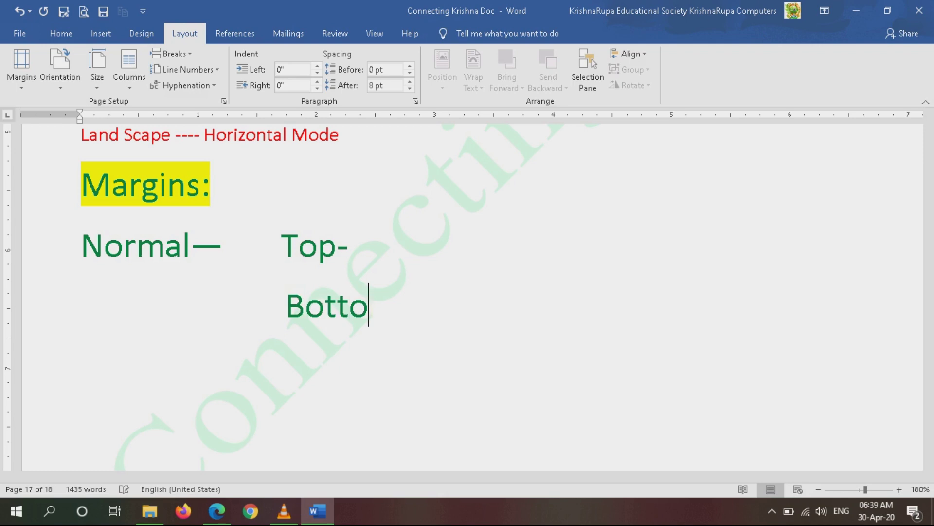
text(m-)
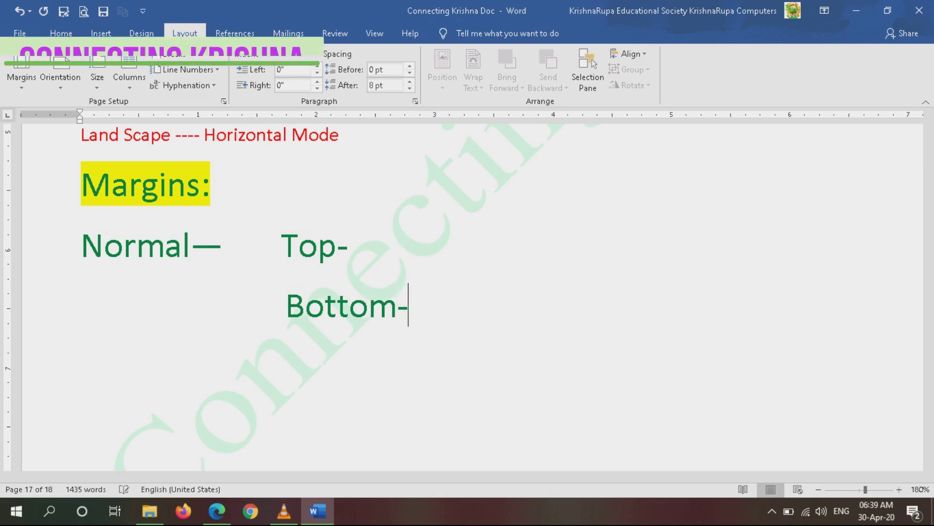
key(Return)
key(Home)
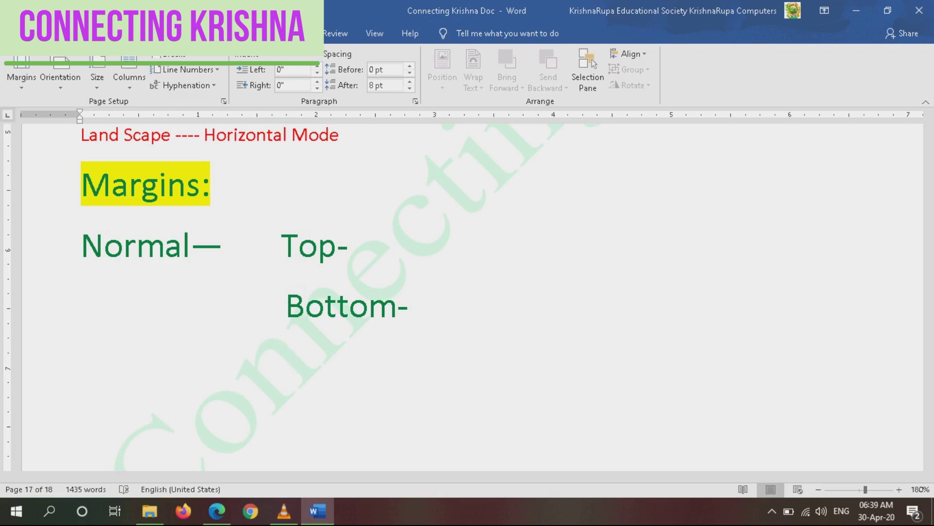
Add "Left –" and "Right --" lines aligned below the "Bottom-" label.
text(Left)
text( -                       )
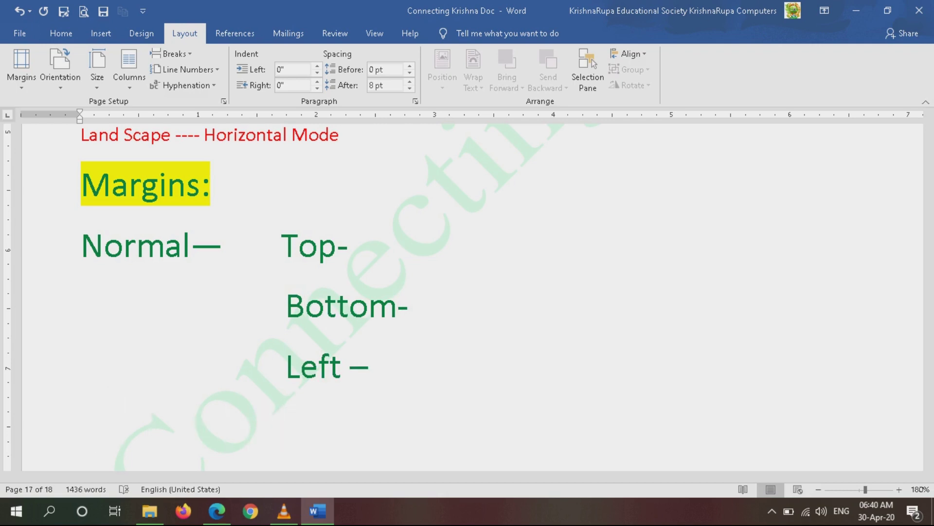
text( Ri)
text(t --)
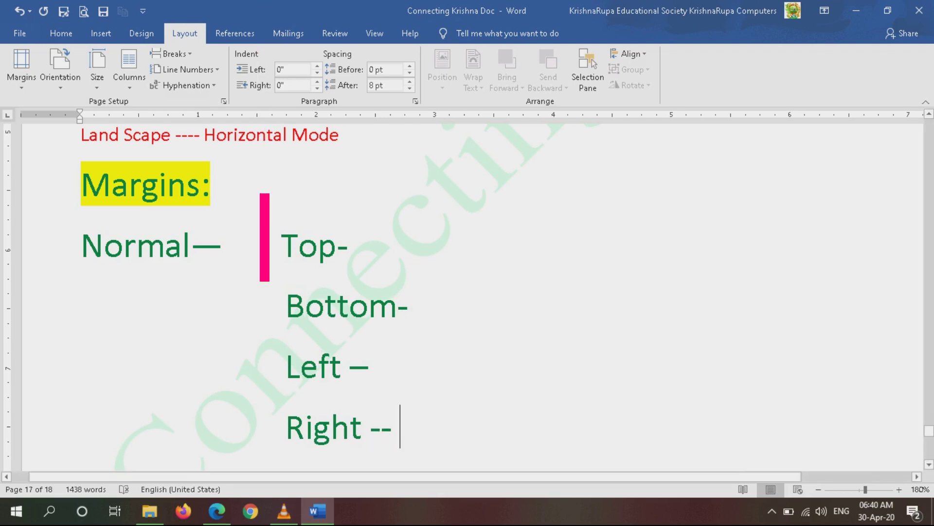
Check the top, bottom, left and right values of the preset margin options against the Normal list.
click(368, 367)
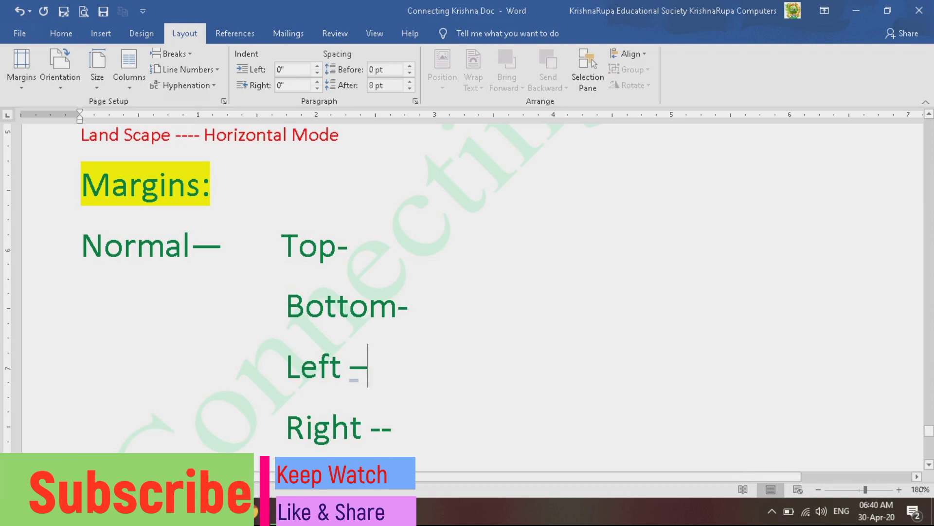
click(348, 245)
scroll(467, 292, up, 2)
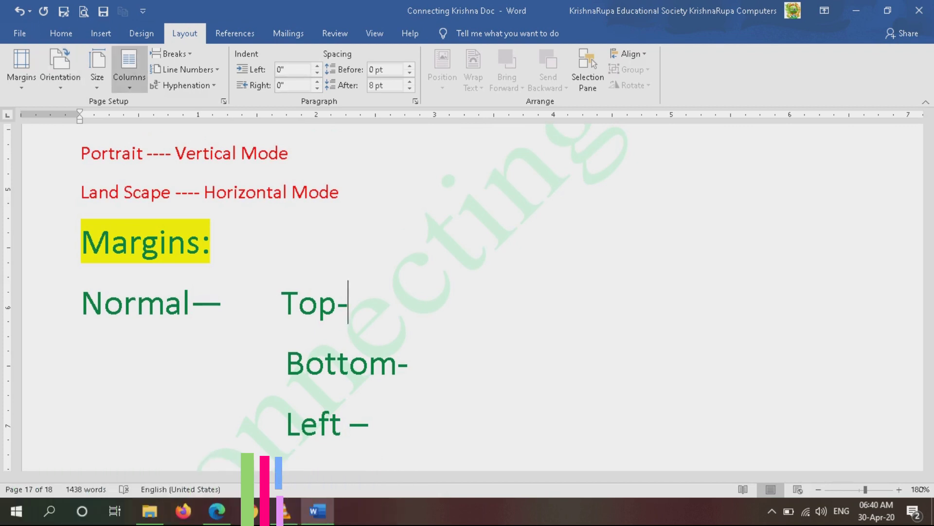
click(22, 68)
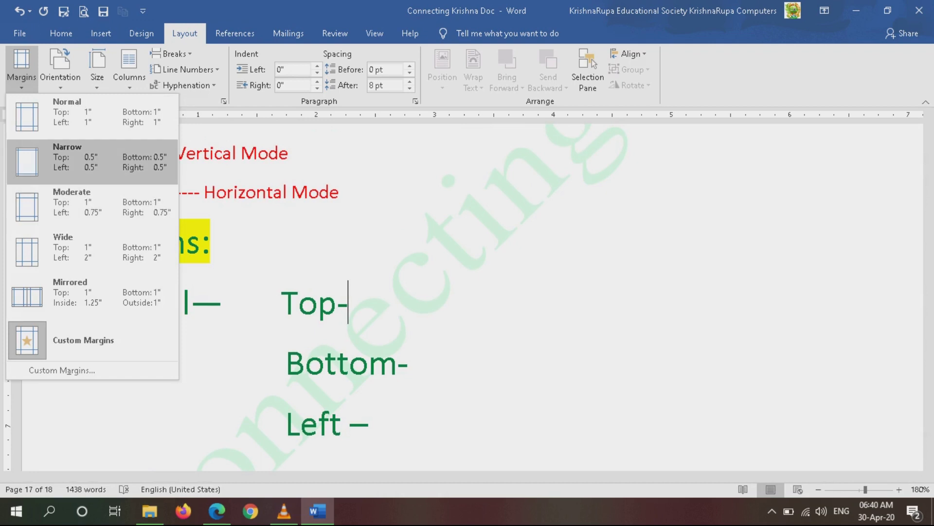
key(Escape)
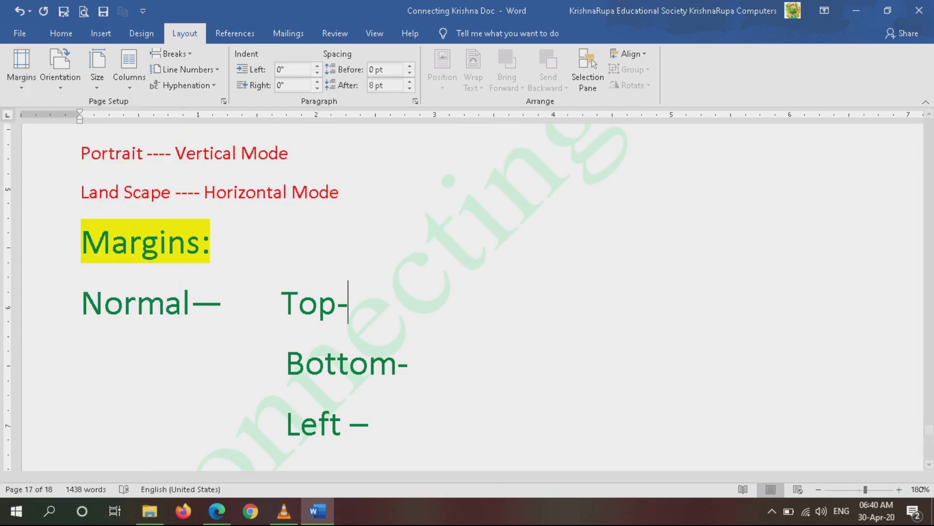
scroll(468, 297, down, 1)
scroll(468, 297, up, 1)
scroll(467, 297, down, 1)
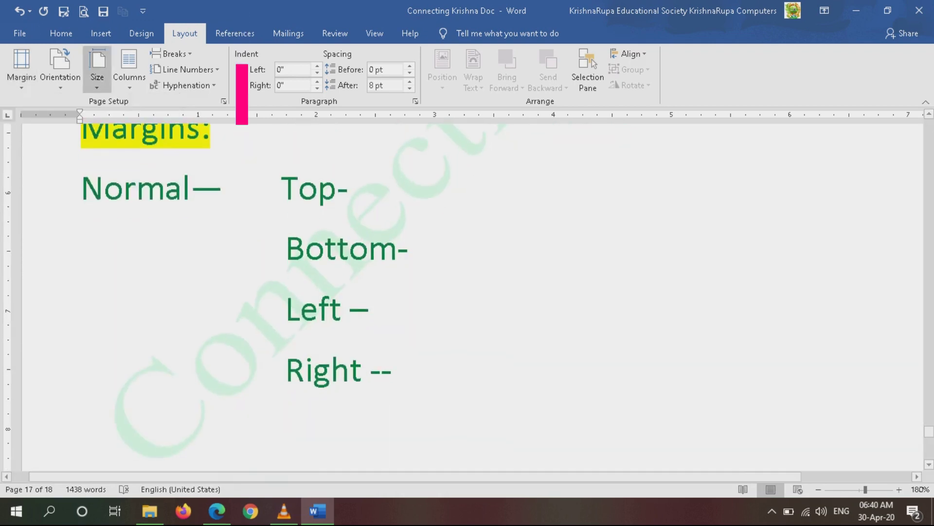
click(21, 68)
key(Escape)
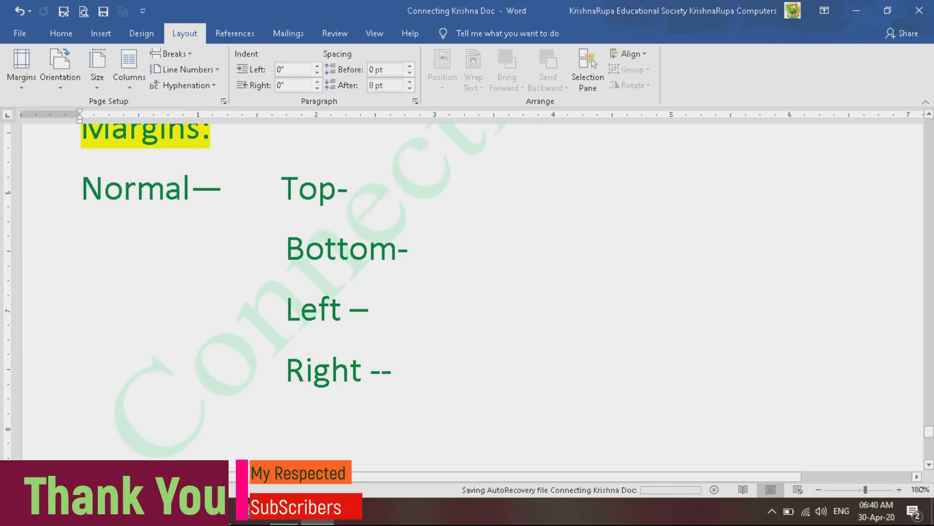
Apply the Normal preset margins to the document.
scroll(467, 291, down, 15)
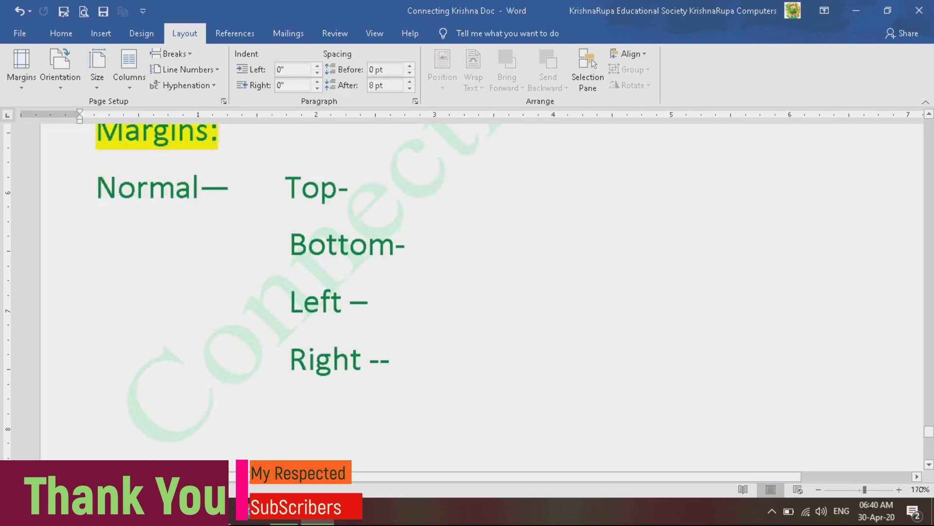
scroll(470, 292, up, 4)
scroll(470, 292, down, 2)
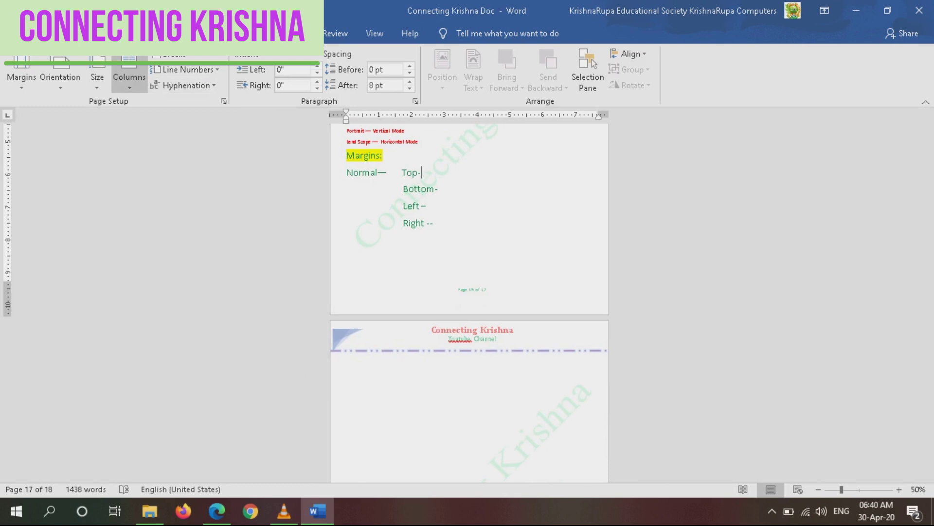
click(21, 76)
click(88, 116)
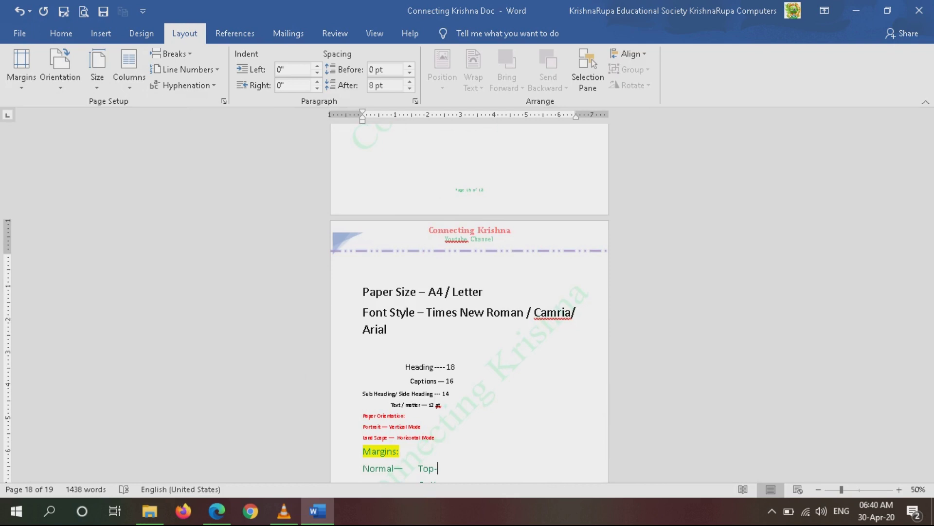
Apply the Narrow preset margins to the document, and switch the margins to the Moderate preset.
click(21, 66)
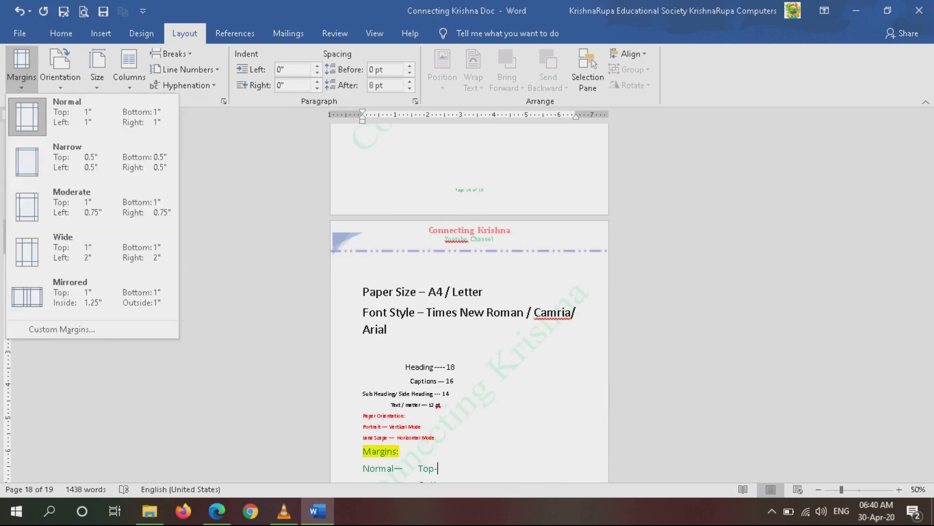
click(88, 156)
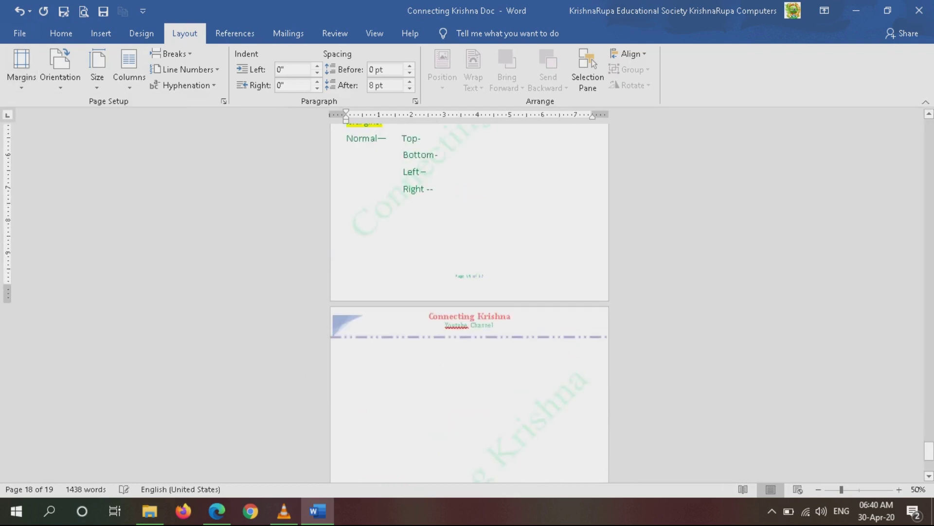
ctrl+scroll(469, 297, up, 5)
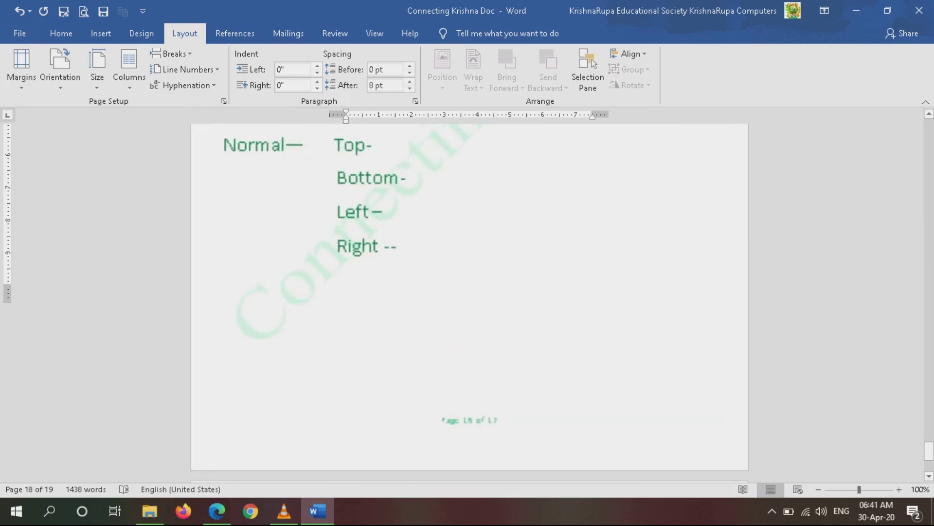
scroll(468, 297, up, 5)
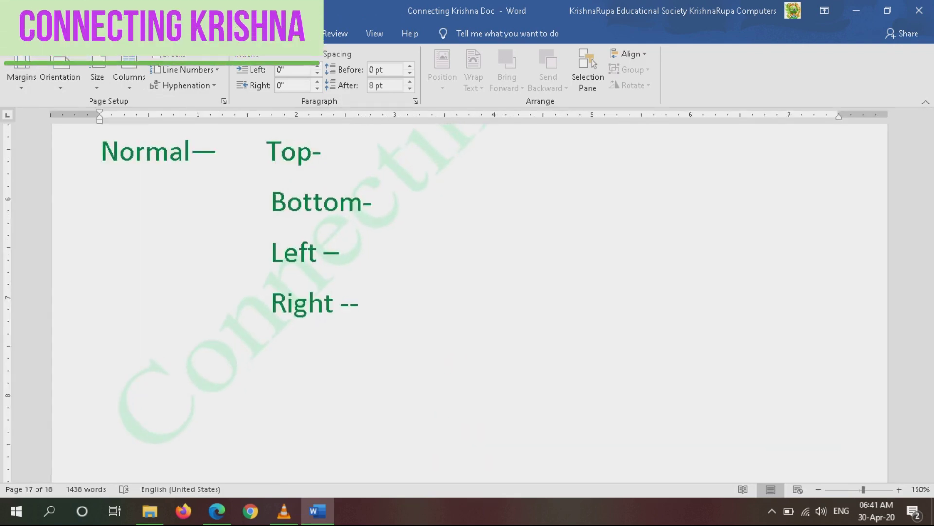
click(21, 77)
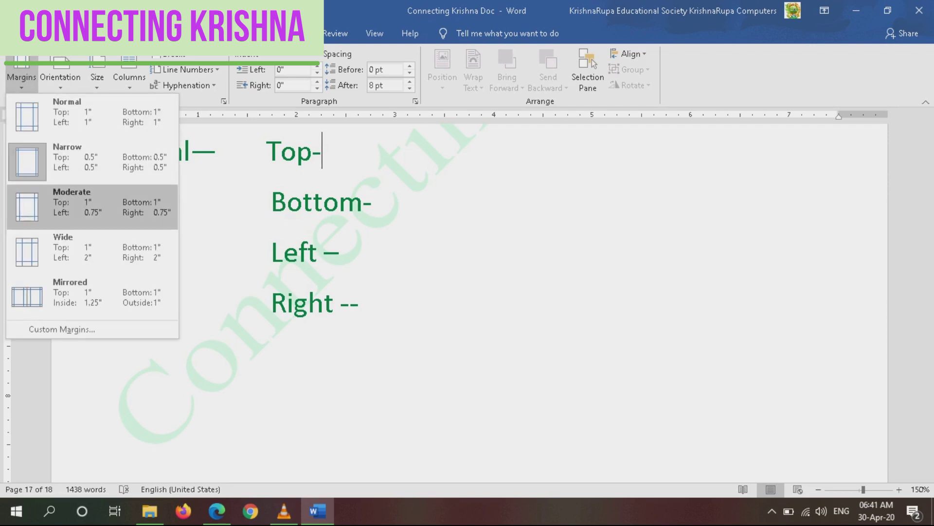
click(93, 206)
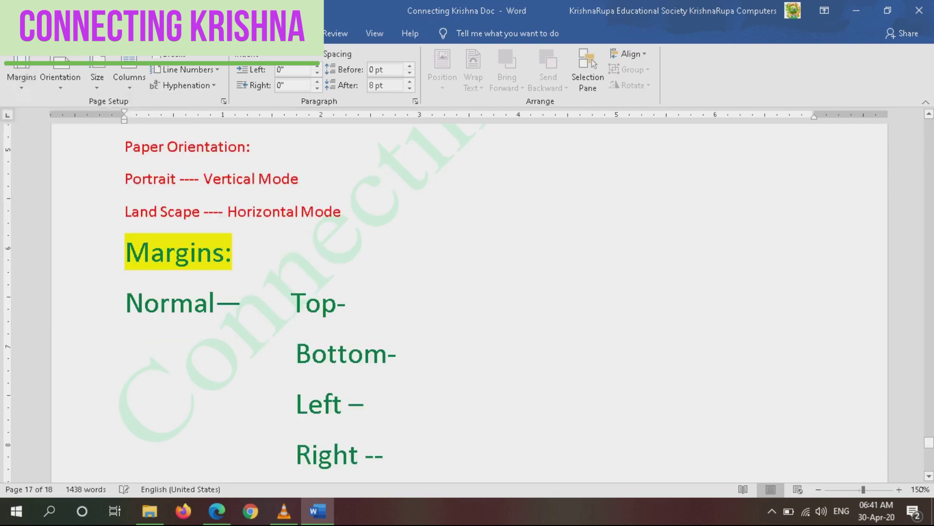
Apply the Wide preset margins and select the "Sub Heading/ Side Heading --- 14" line.
click(21, 78)
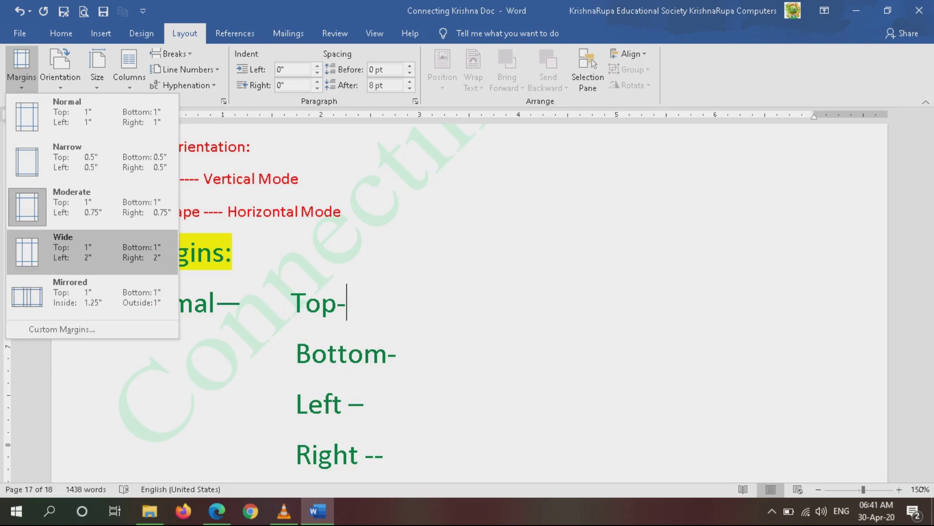
click(93, 252)
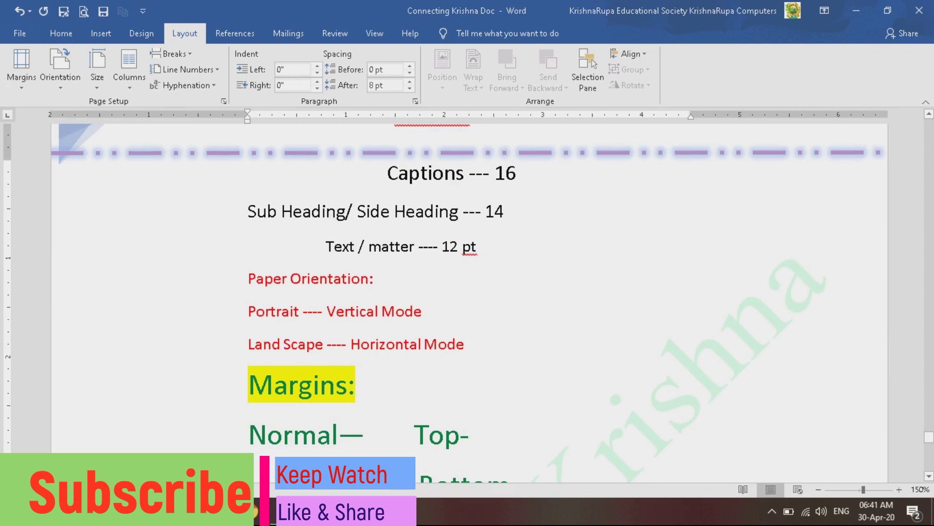
click(248, 211)
click(184, 212)
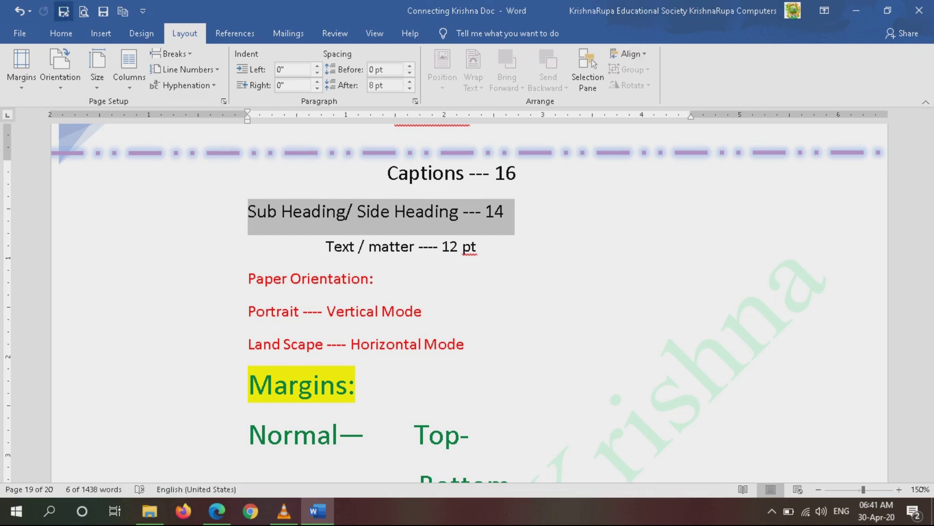
Open the custom margin settings and set the top margin to 0.5".
click(21, 65)
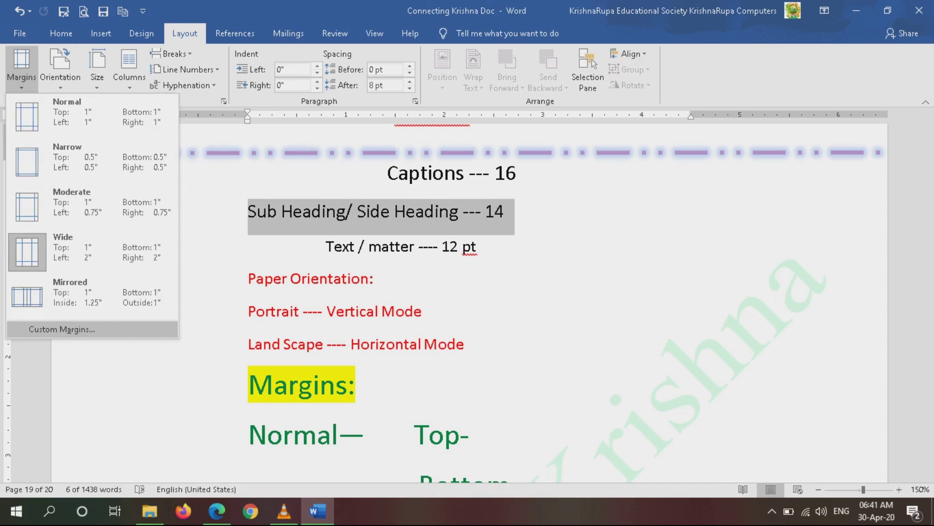
click(62, 329)
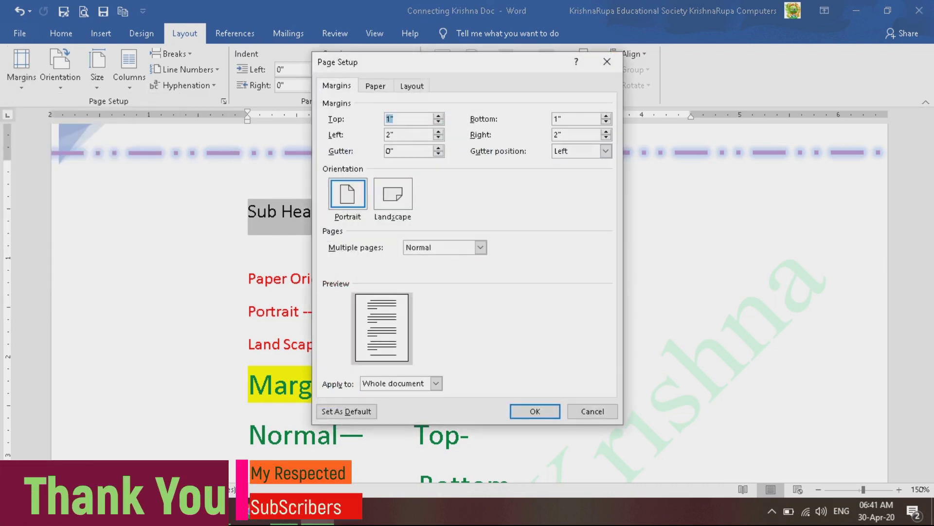
key(Up)
key(Up)
key(Up)
key(Down)
key(Down)
key(Down)
key(Down)
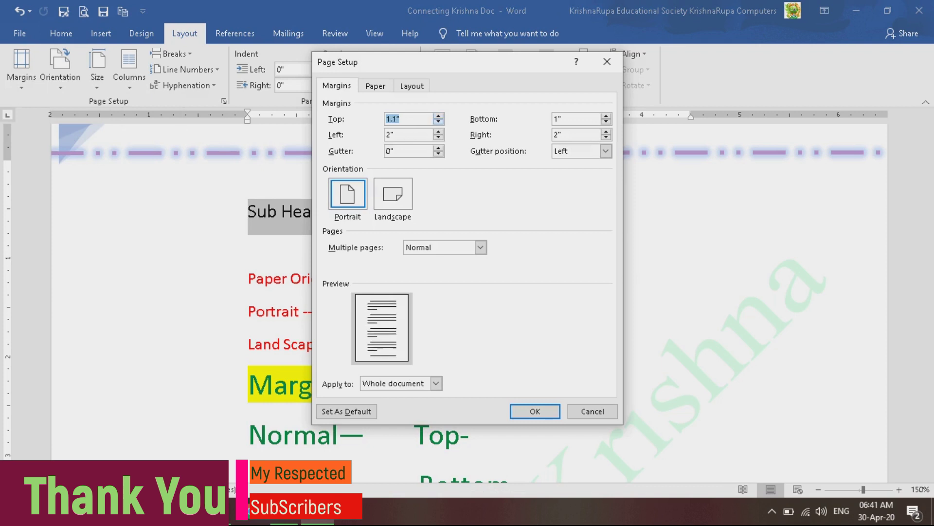
key(Down)
key(Down)
key(Down)
key(Down)
key(Down)
key(Down)
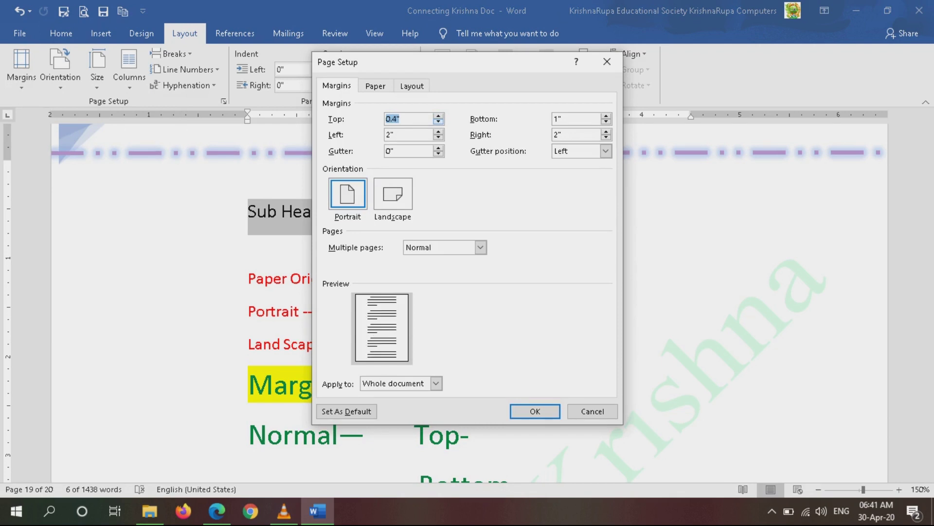
key(Up)
Set the bottom margin to 0.2" in the custom margin settings.
key(Tab)
key(Down)
key(Down)
key(Down)
key(Down)
key(Down)
key(Down)
key(Down)
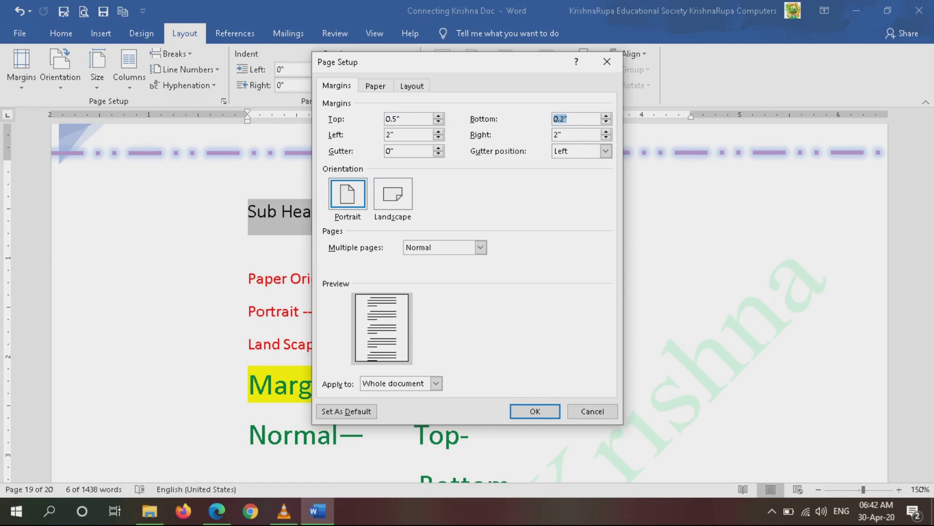
Set the left margin to 0.7" in the custom margin settings.
click(439, 137)
click(438, 137)
click(438, 137)
click(438, 131)
click(438, 131)
click(438, 132)
click(438, 132)
click(439, 137)
click(438, 137)
click(438, 137)
click(439, 137)
click(438, 137)
click(439, 137)
click(439, 138)
click(438, 137)
click(438, 137)
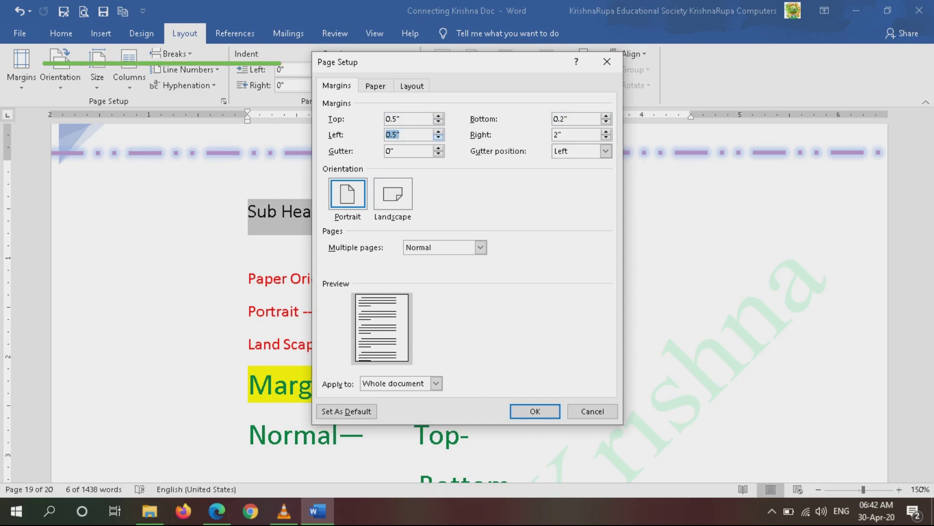
click(438, 132)
Set the right margin to 0.3" in the custom margin settings.
click(606, 137)
click(606, 138)
click(606, 138)
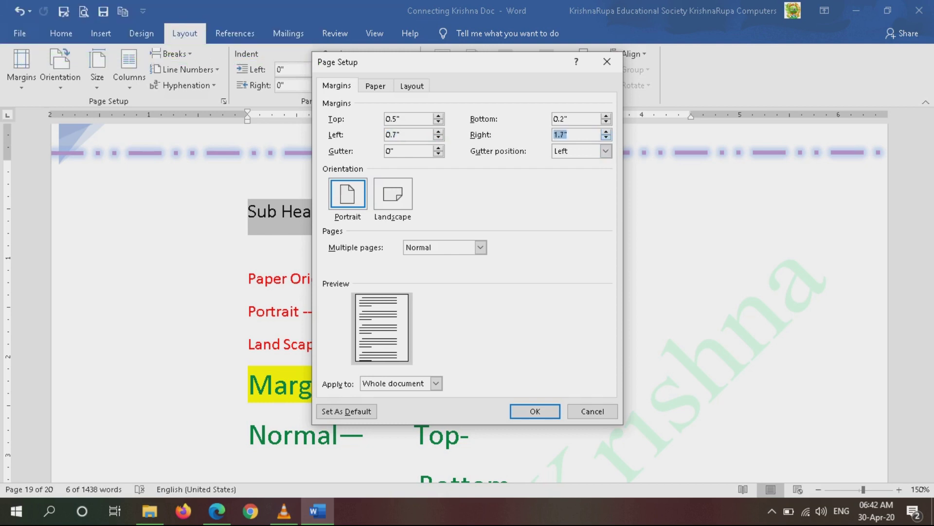
click(606, 138)
click(606, 138)
click(606, 138)
click(606, 138)
click(606, 138)
click(606, 138)
click(606, 138)
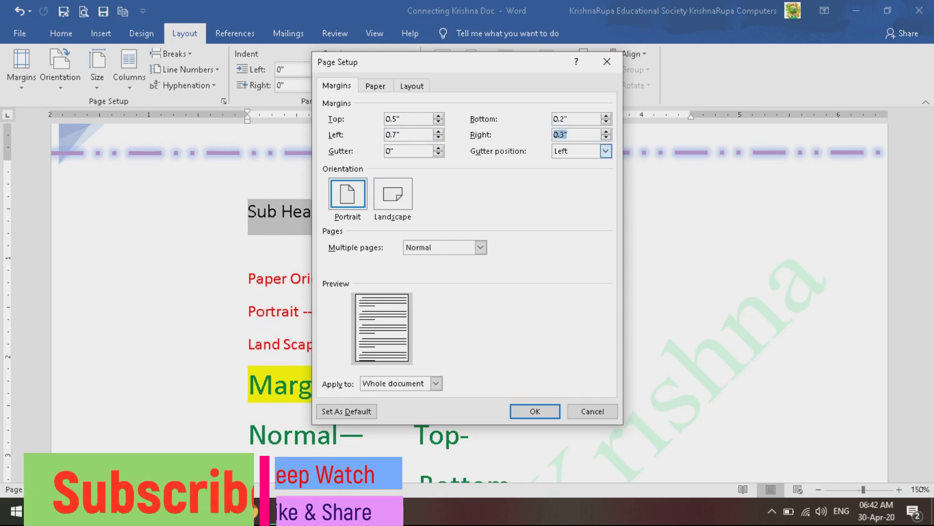
Choose Left as the gutter position and Normal for multiple pages.
click(606, 151)
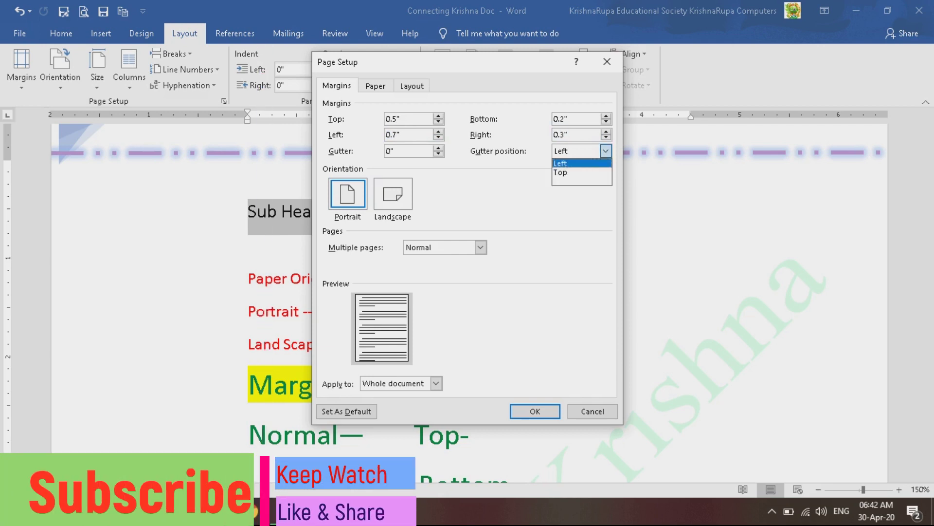
click(581, 163)
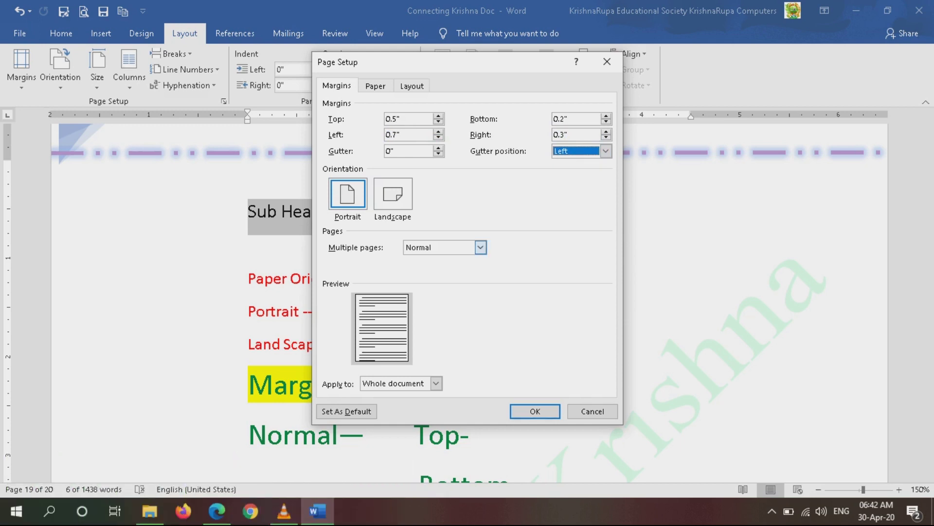
click(480, 247)
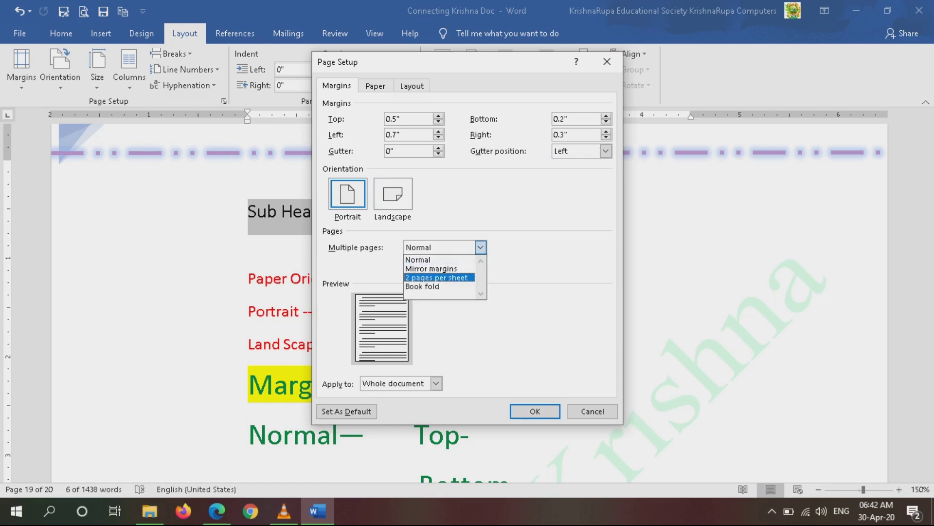
click(417, 259)
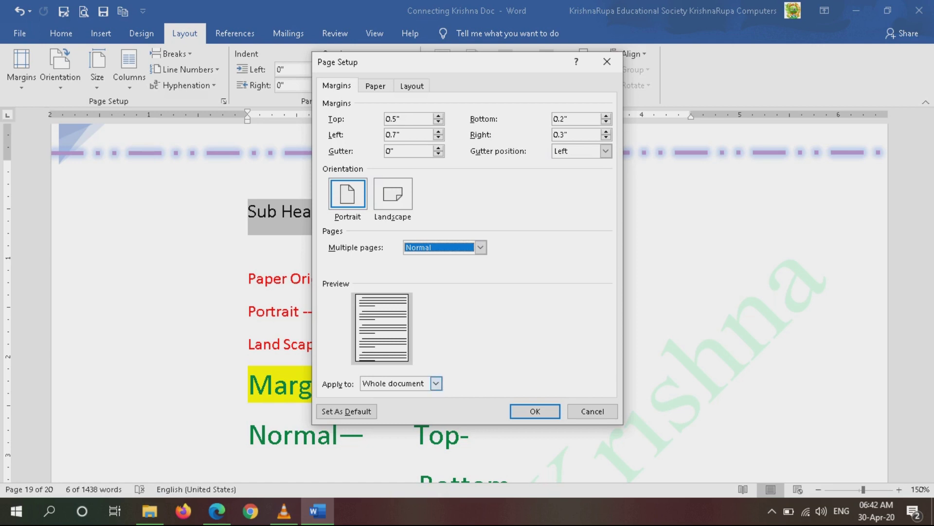
Apply the custom margins to the whole document, accepting the automatic fix for margins outside the printable area.
click(436, 383)
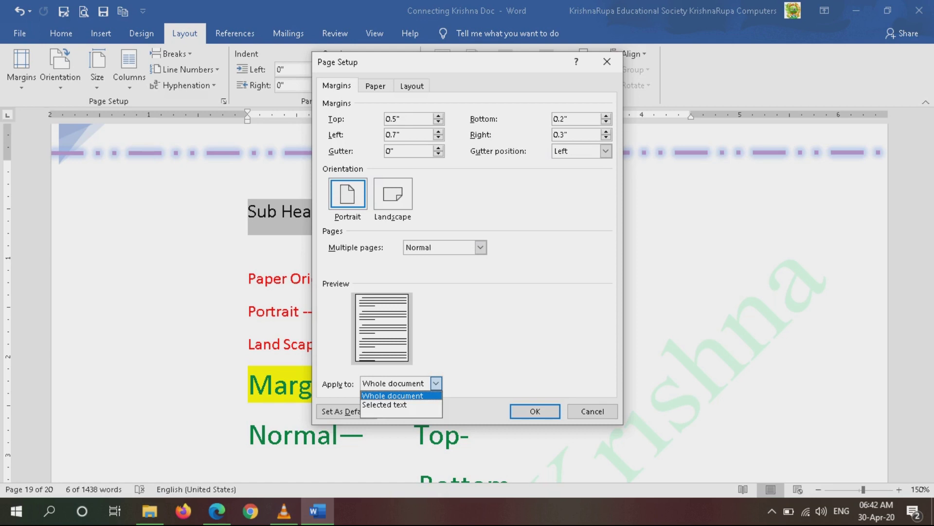
key(Down)
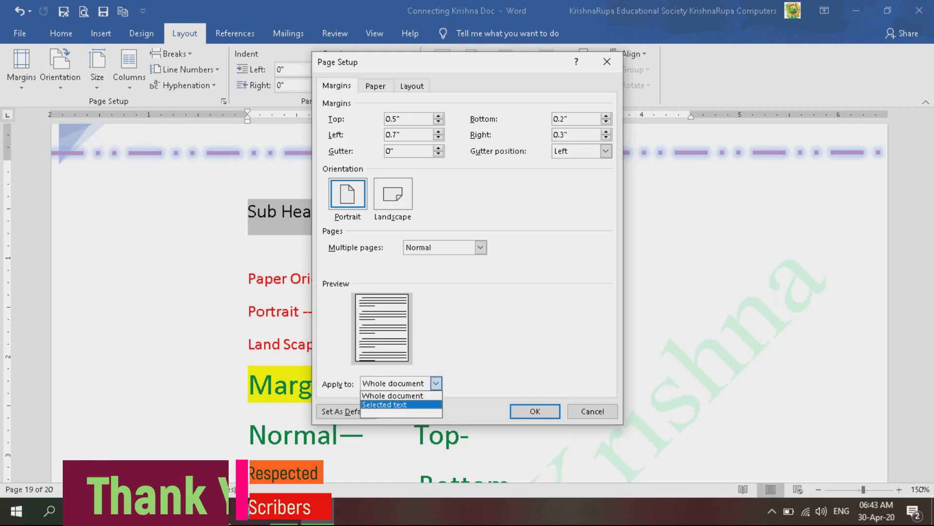
key(Up)
key(Return)
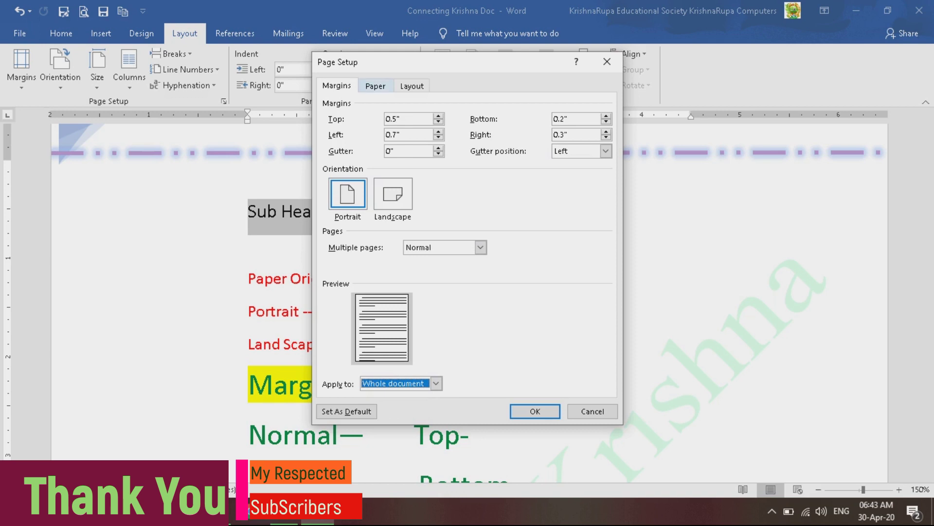
key(Return)
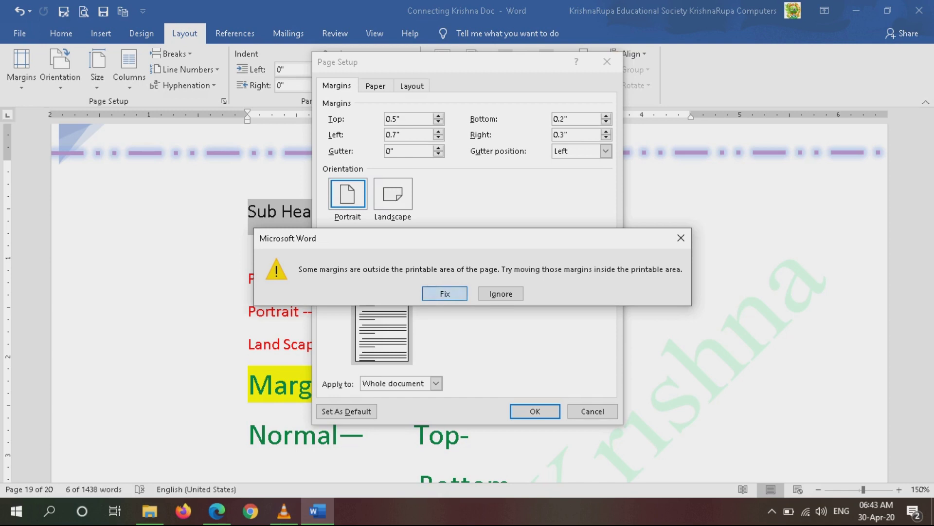
key(Return)
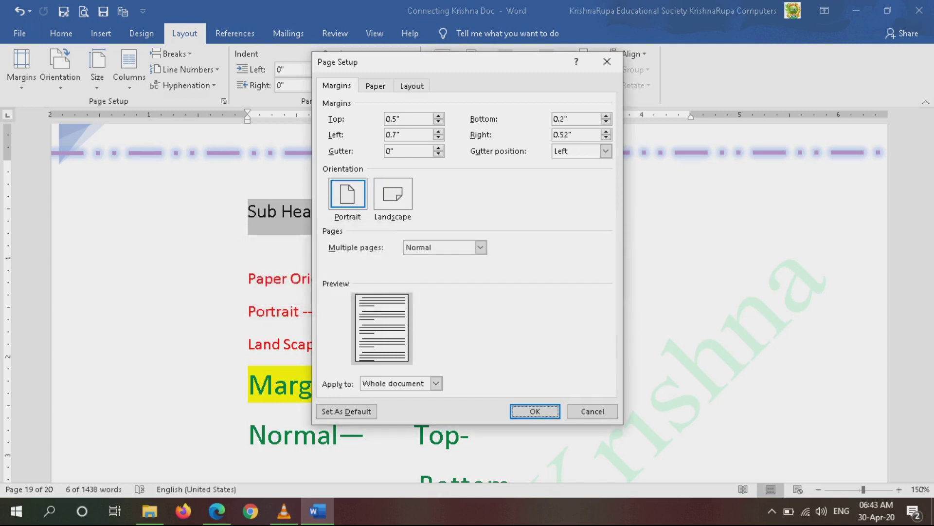
key(Return)
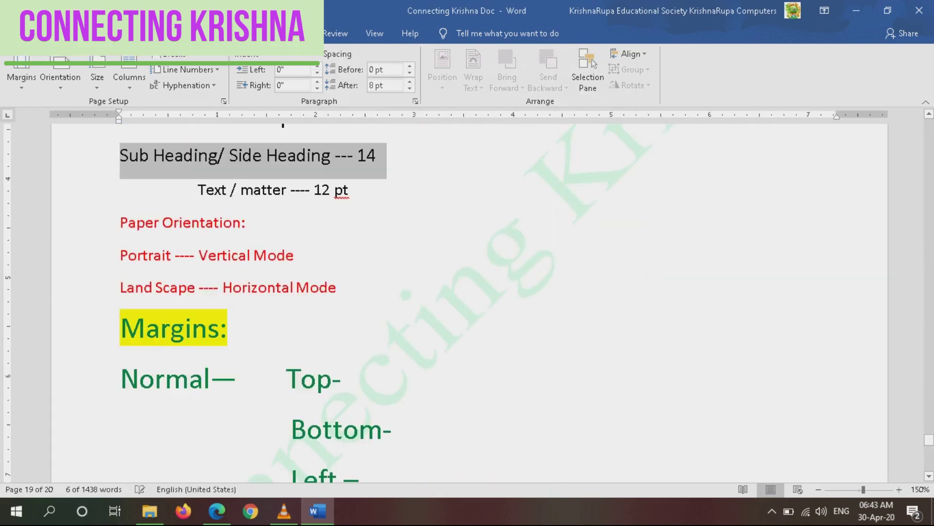
Review the document pages with the custom margins applied and recheck the custom margin settings.
scroll(467, 302, up, 5)
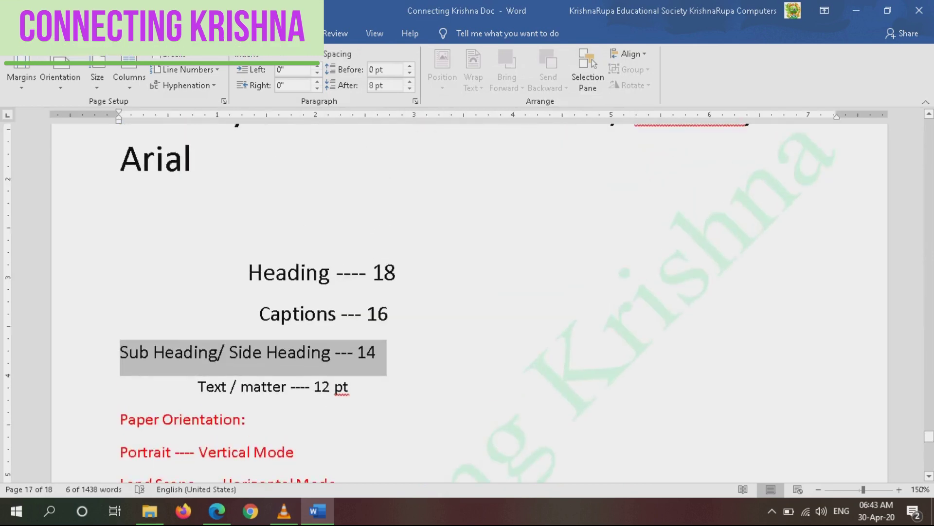
scroll(467, 302, up, 3)
scroll(467, 302, down, 1)
scroll(468, 302, up, 8)
scroll(467, 302, down, 5)
scroll(467, 301, up, 3)
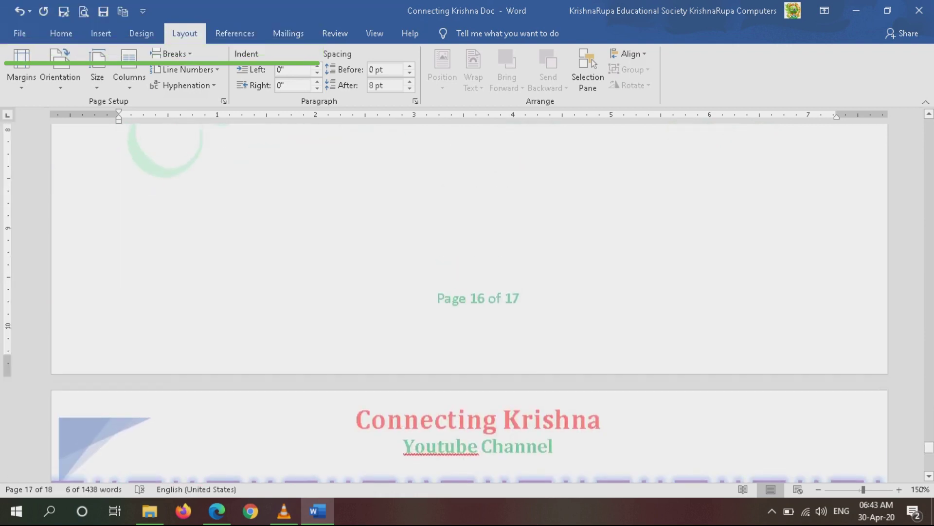
click(21, 66)
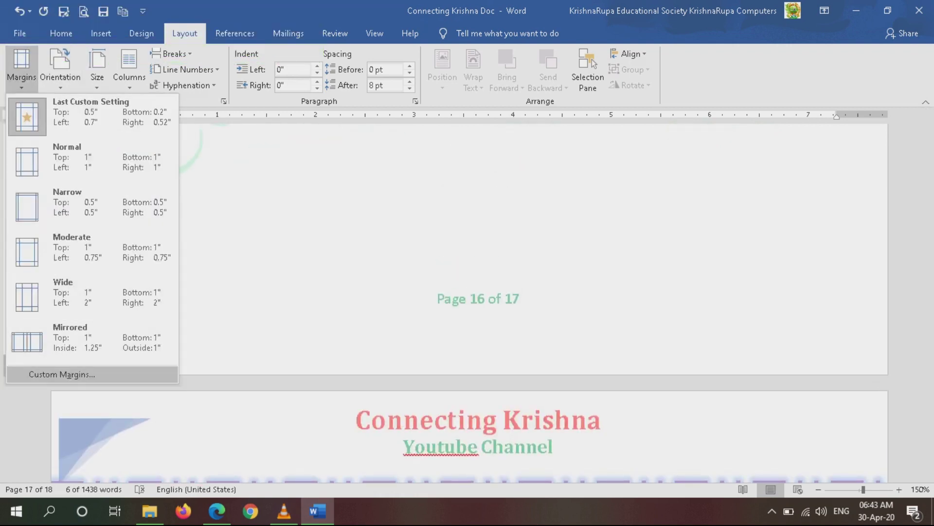
click(61, 375)
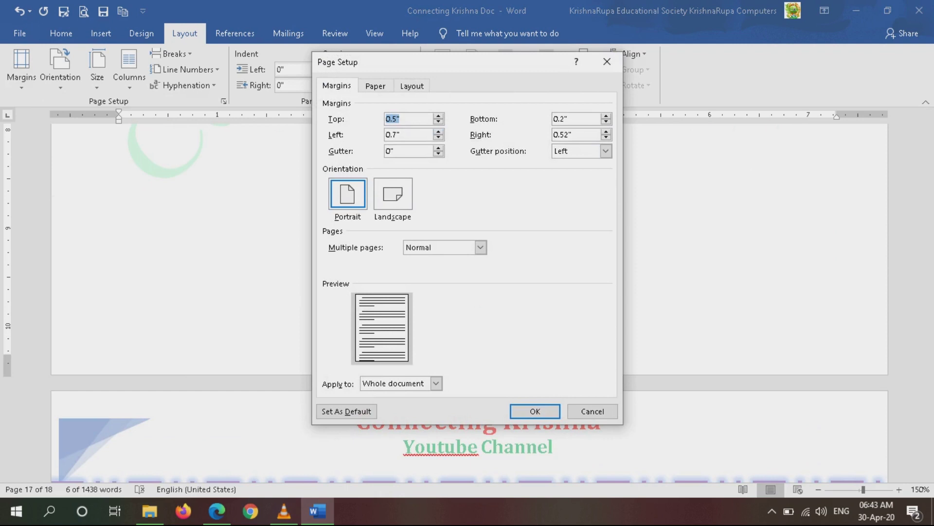
click(535, 411)
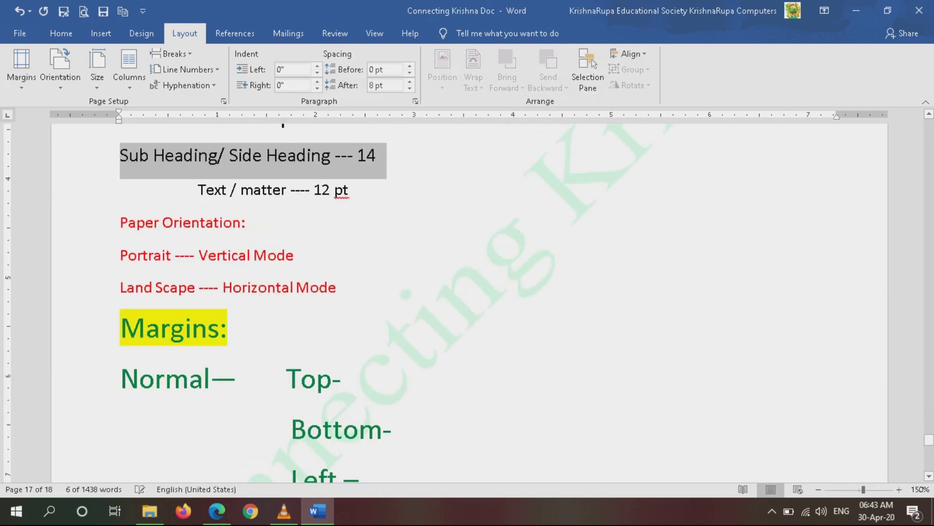
Reopen the page setup from the custom margins and show its paper settings.
click(22, 66)
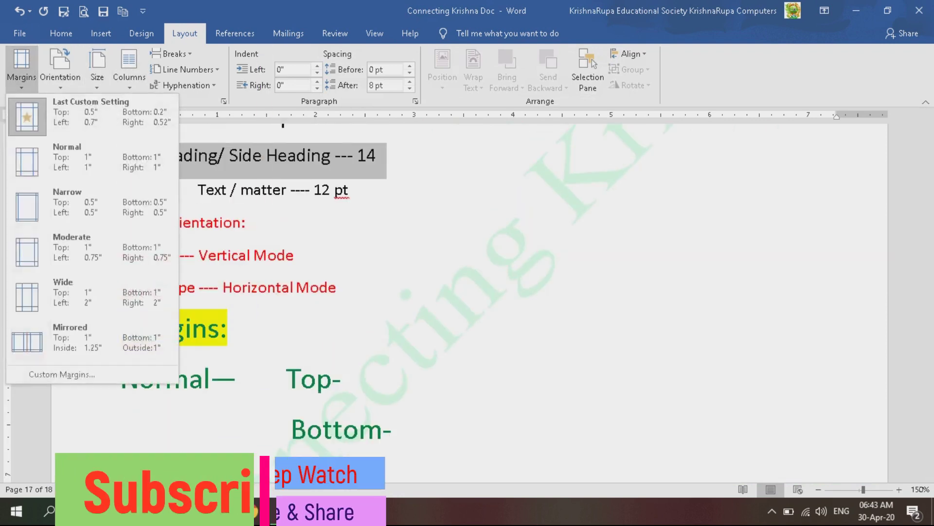
click(62, 374)
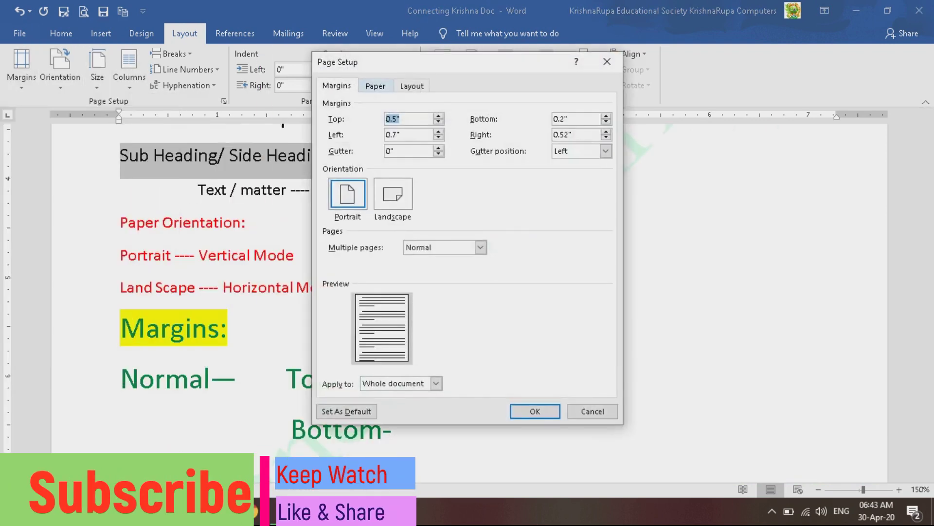
click(375, 86)
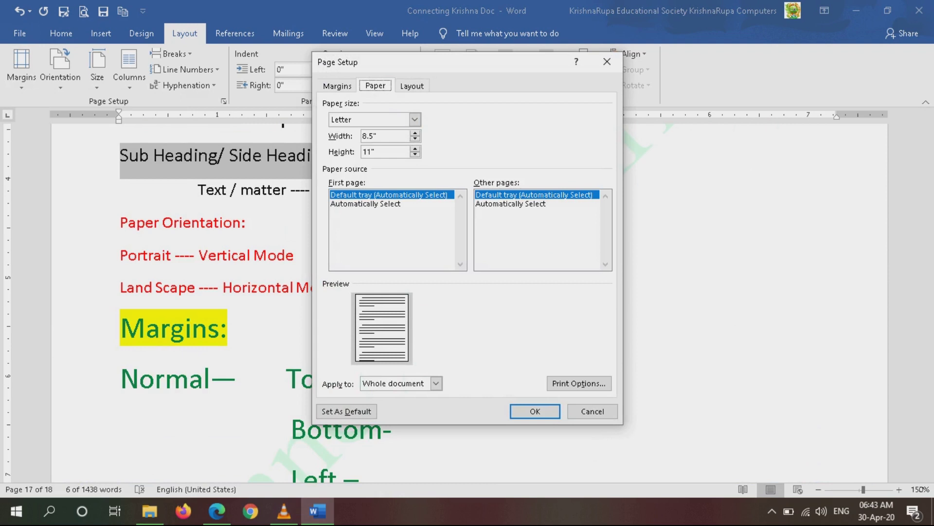
Try the Custom size paper option and switch the paper size back to Letter.
click(415, 119)
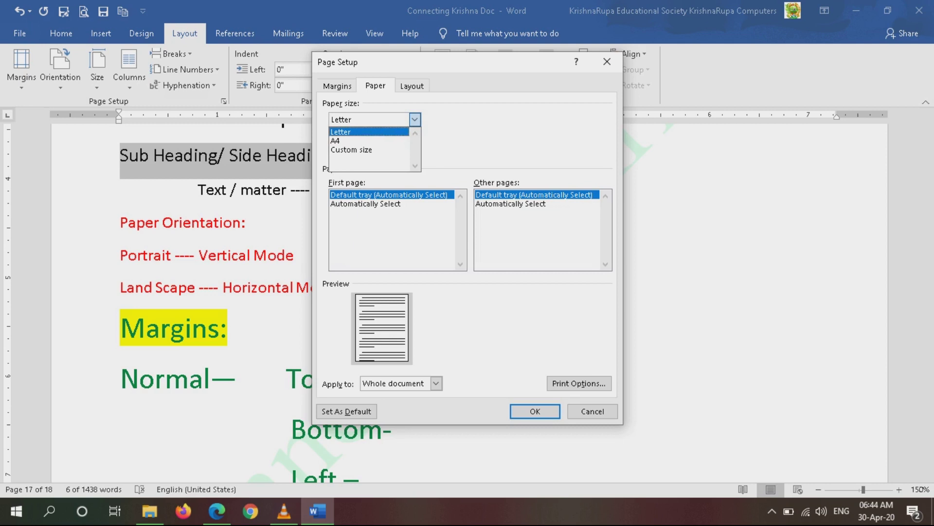
click(368, 132)
click(415, 119)
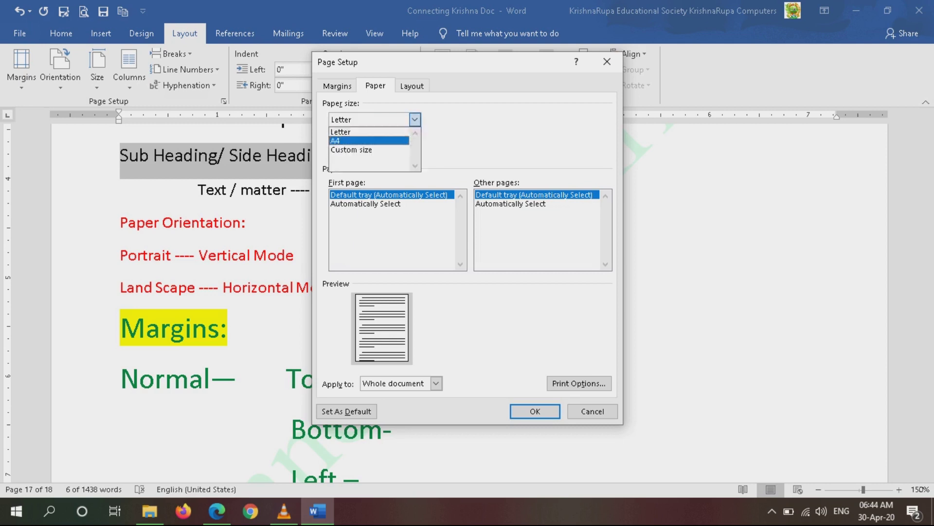
click(368, 150)
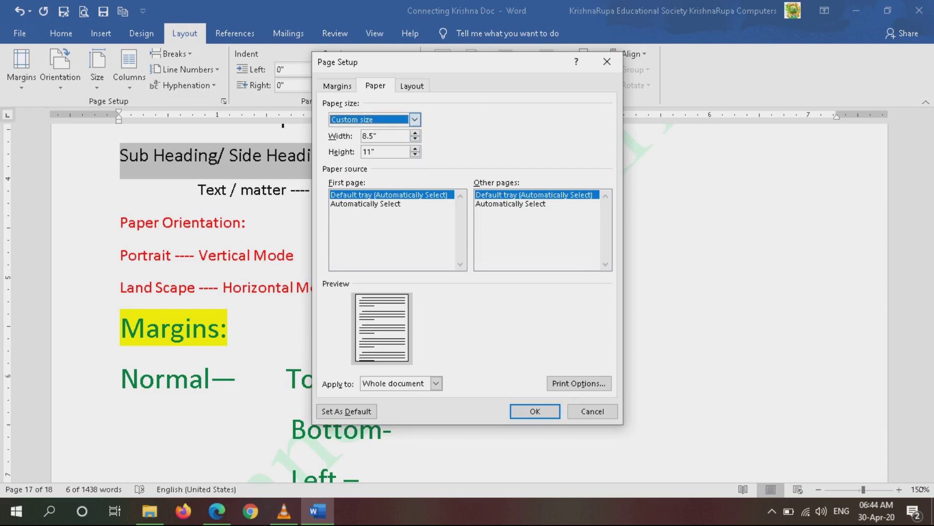
key(alt+Down)
key(Up)
key(Up)
key(Return)
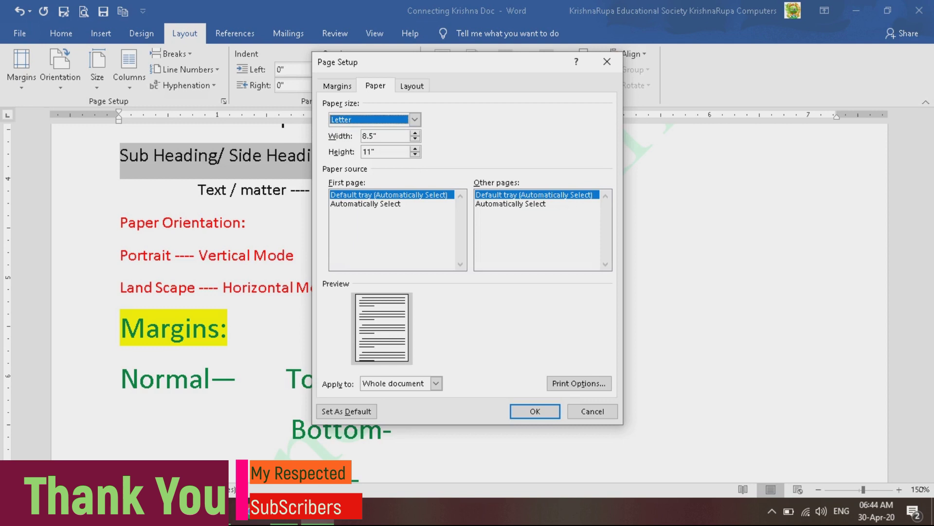
Set the paper size to A4 for the whole document.
key(alt+Down)
key(Down)
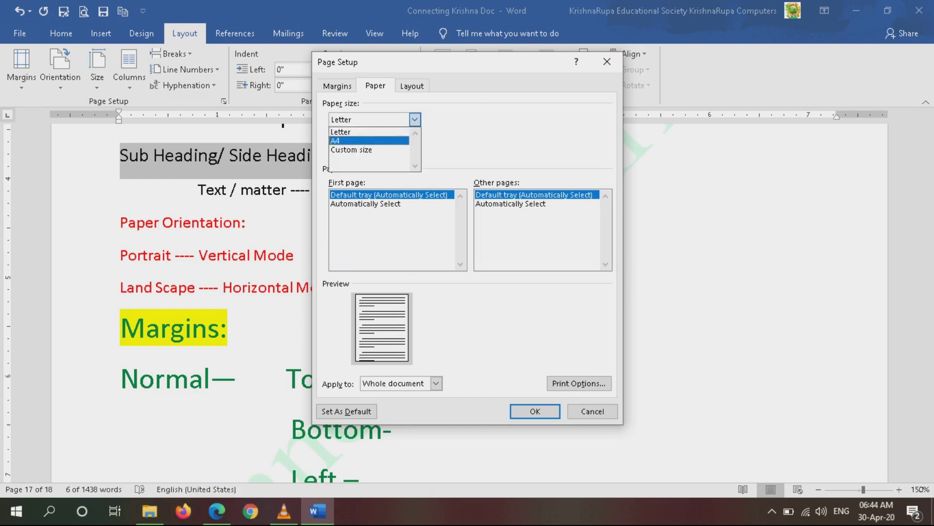
key(Return)
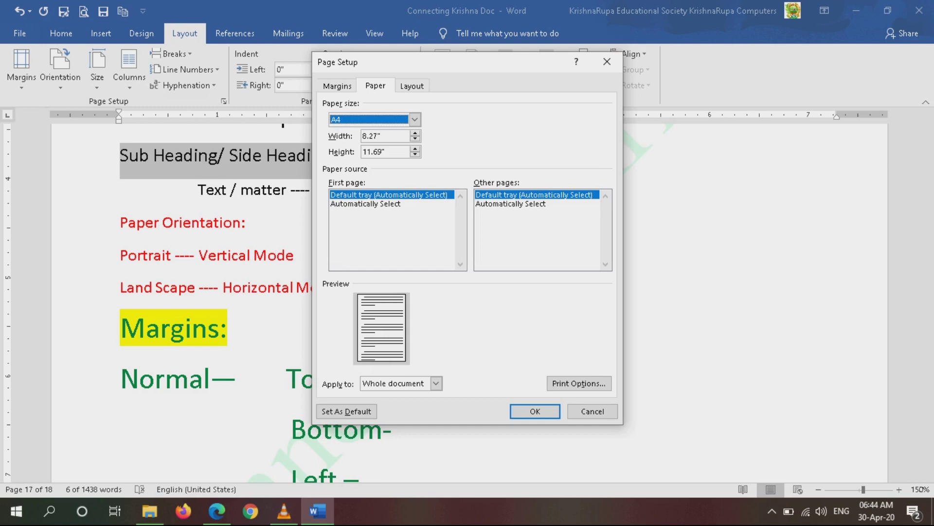
click(534, 411)
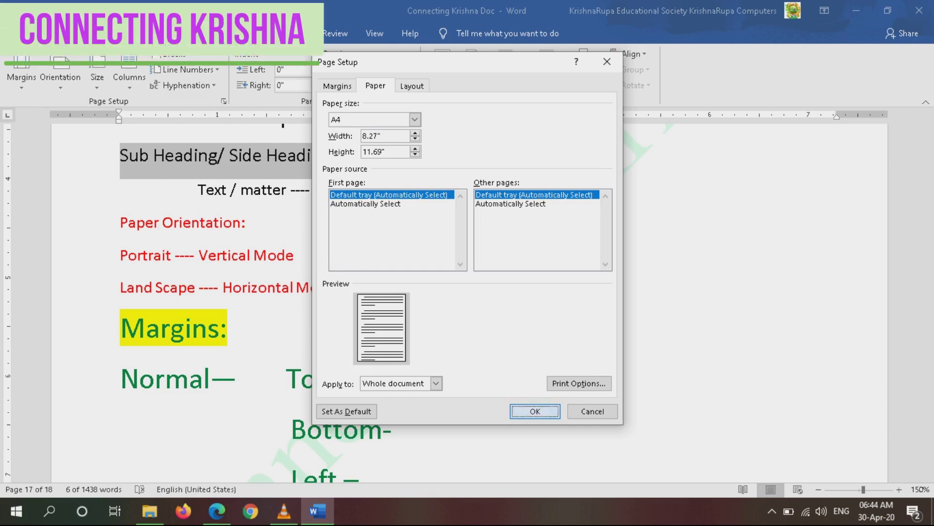
Look at the page setup's layout settings and check the section start options.
click(411, 85)
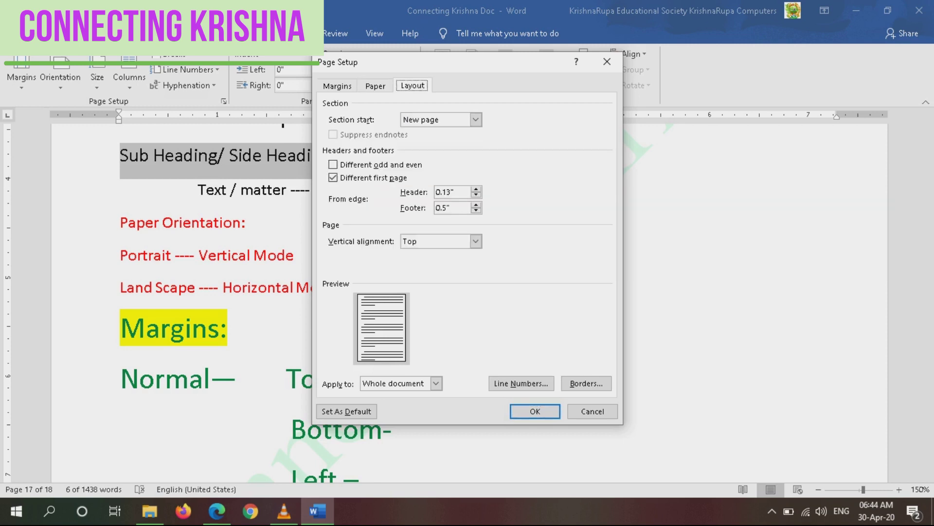
click(475, 119)
click(475, 119)
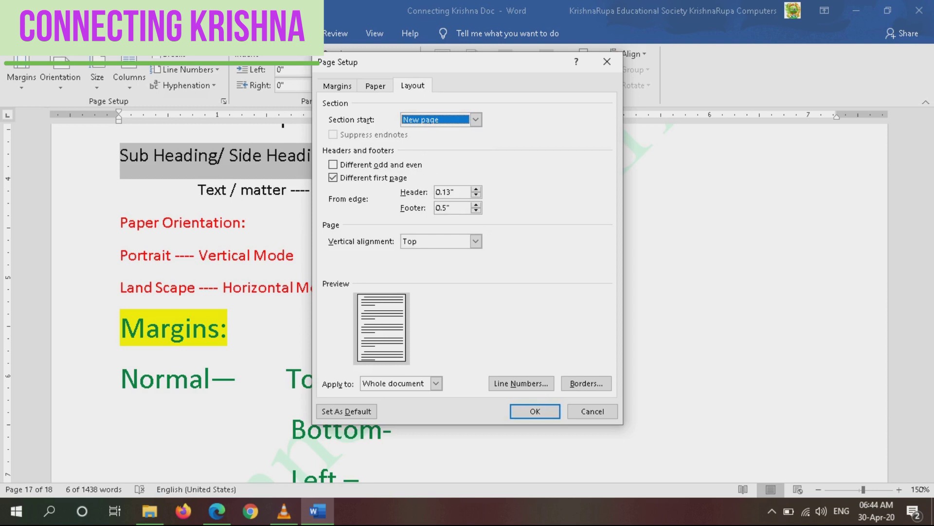
Return to the margin settings and apply the page setup, accepting the automatic fix for margins outside the printable area.
click(337, 86)
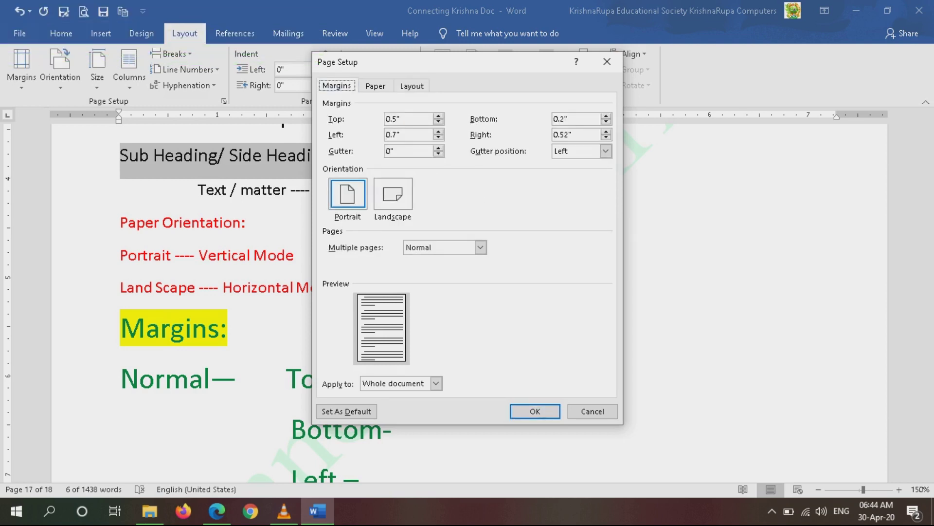
key(Return)
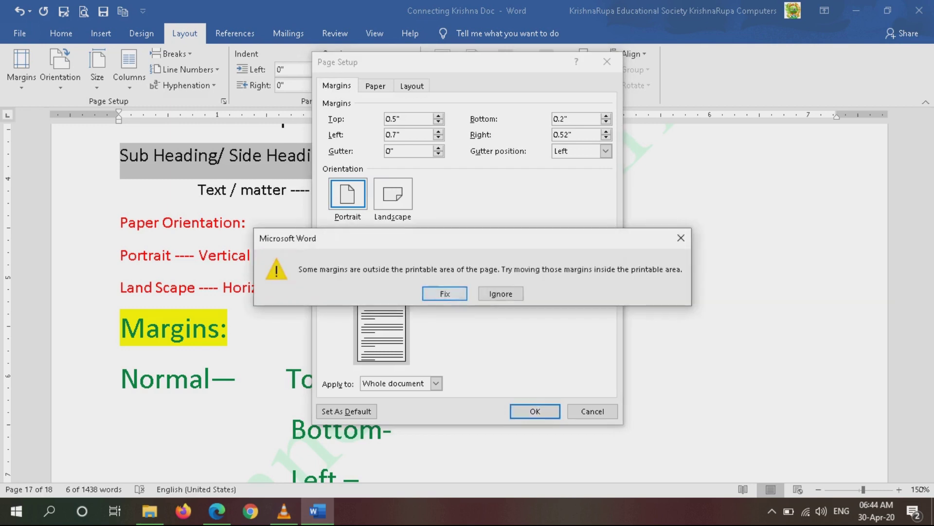
key(Return)
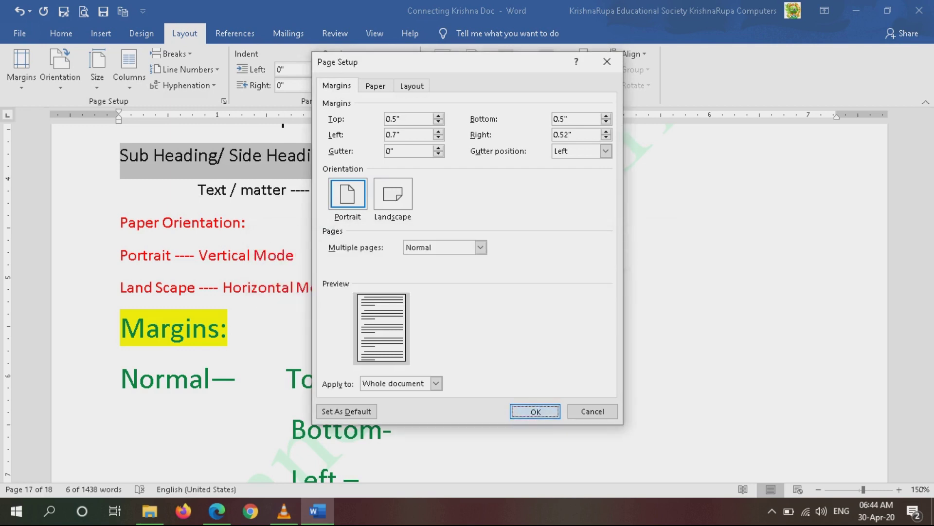
key(Return)
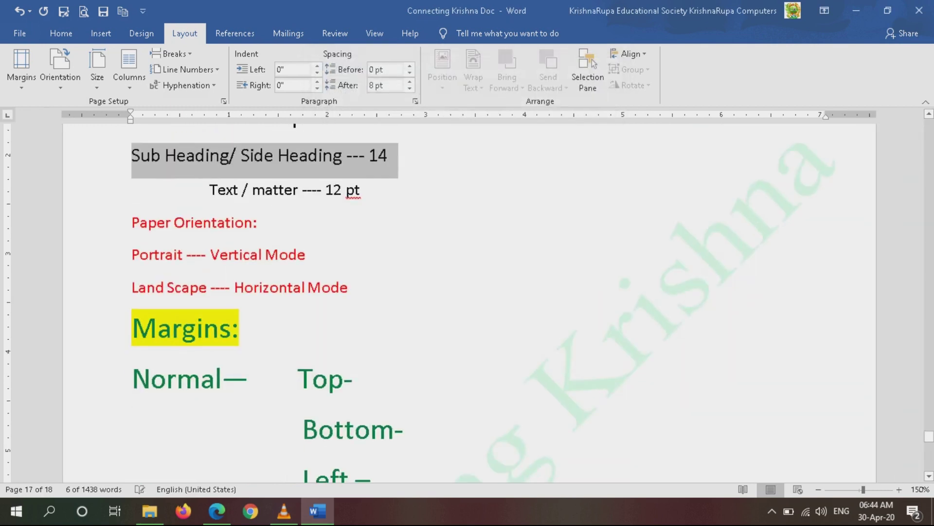
Review the preset margin options, the available paper sizes and the detailed paper settings without changing them.
scroll(469, 303, up, 3)
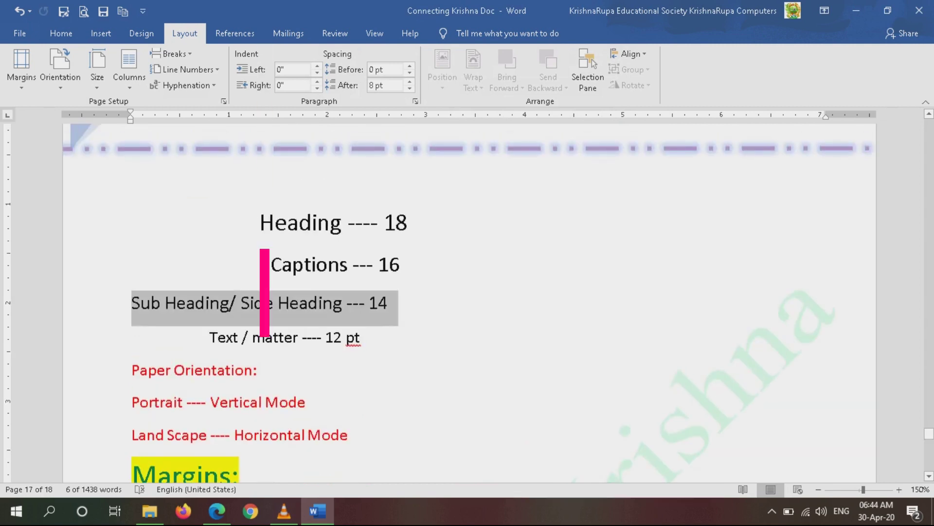
click(21, 68)
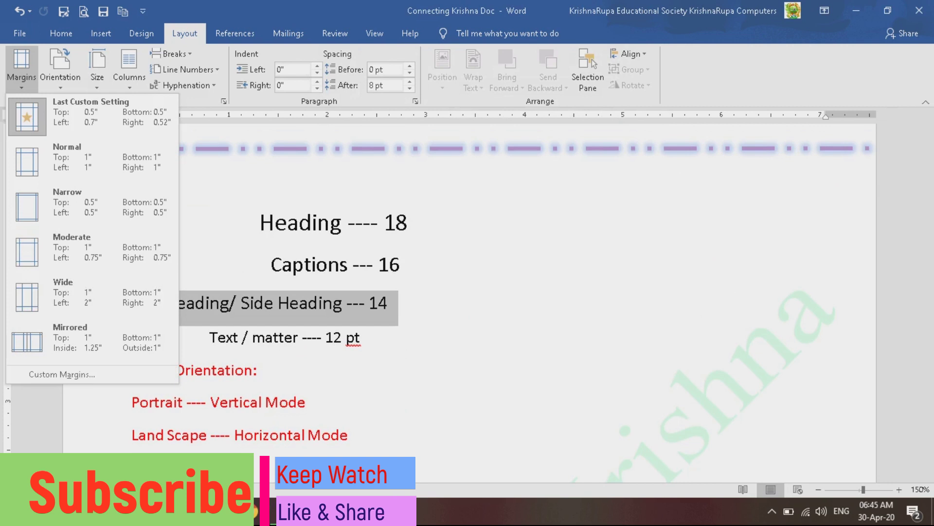
click(98, 68)
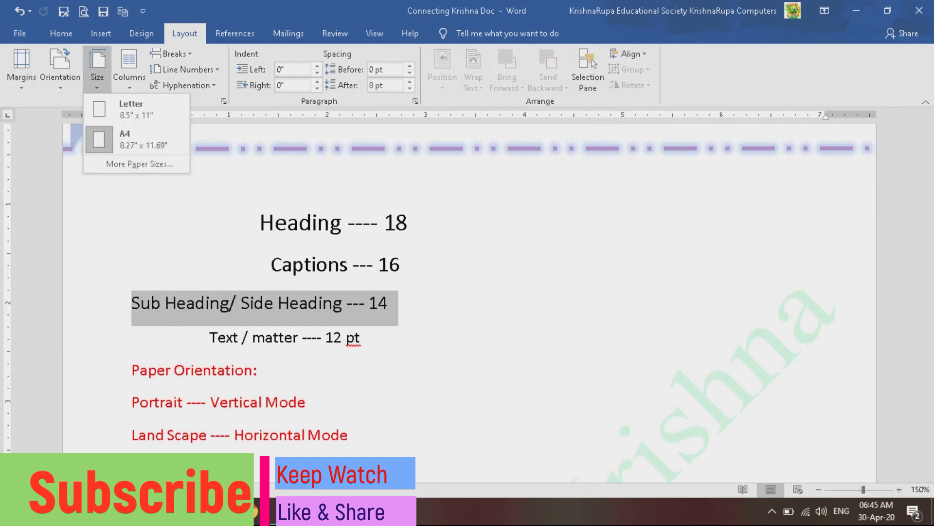
click(140, 164)
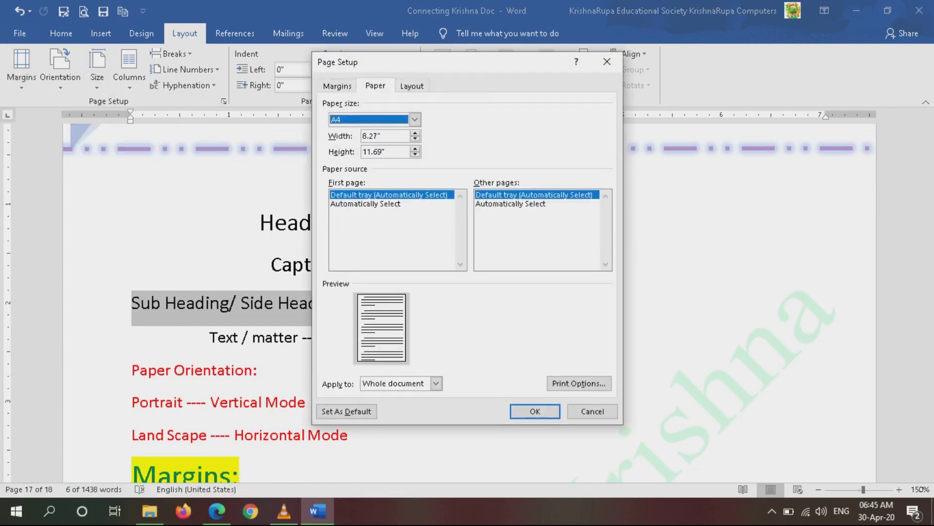
click(607, 61)
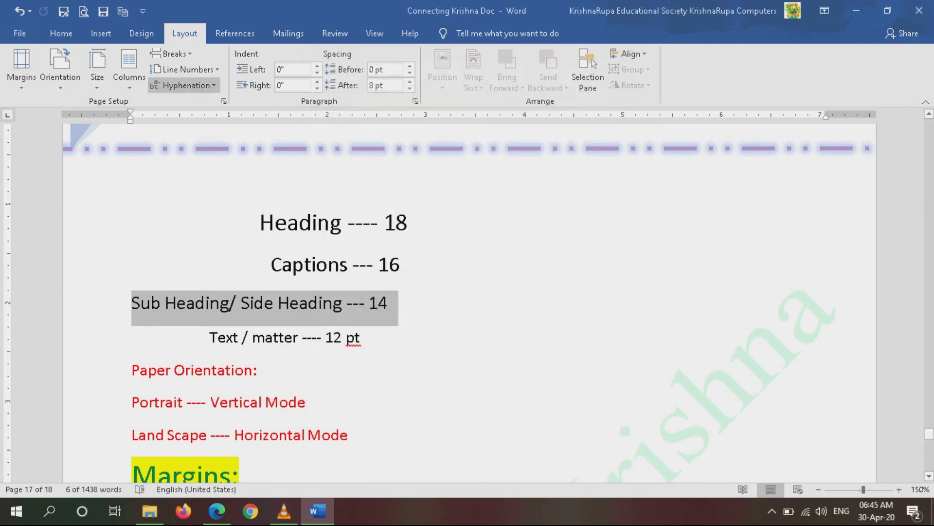
click(97, 69)
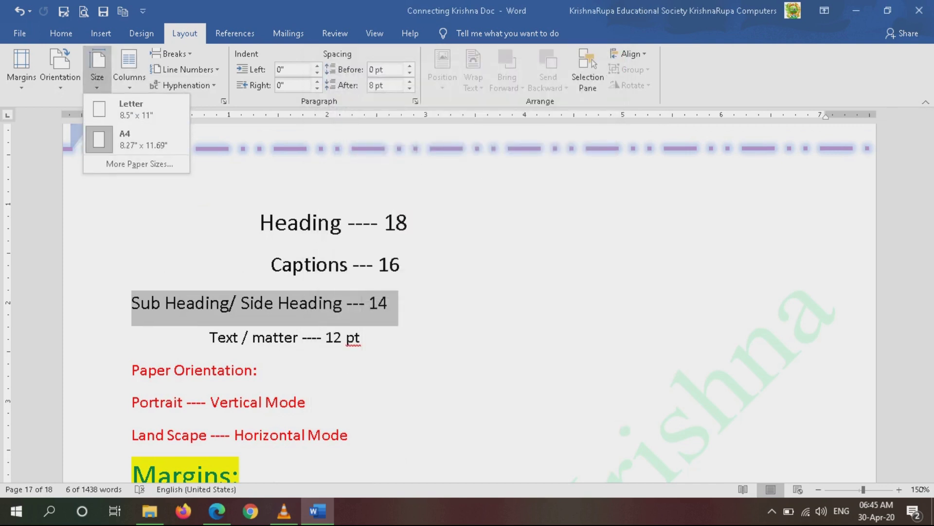
Check the Print Preview and Print entry among the quick access commands and open the document's print preview.
click(143, 10)
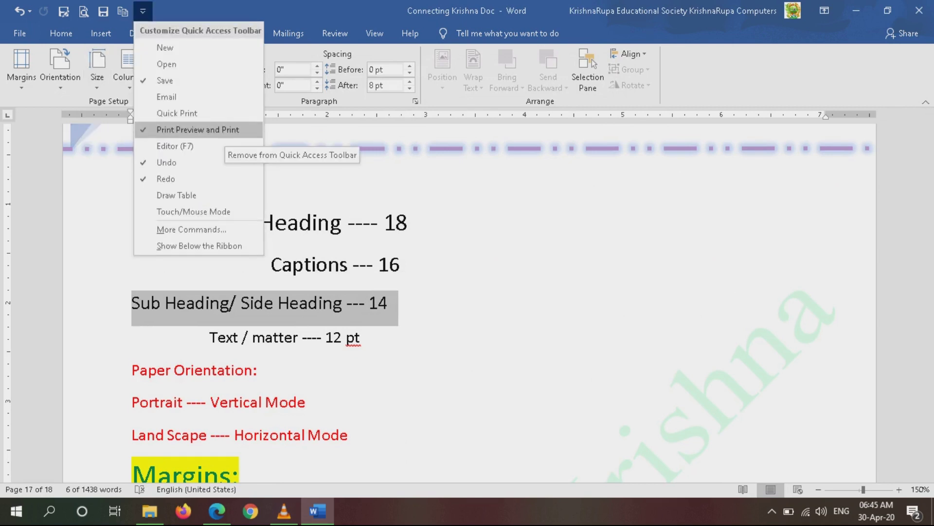
click(143, 10)
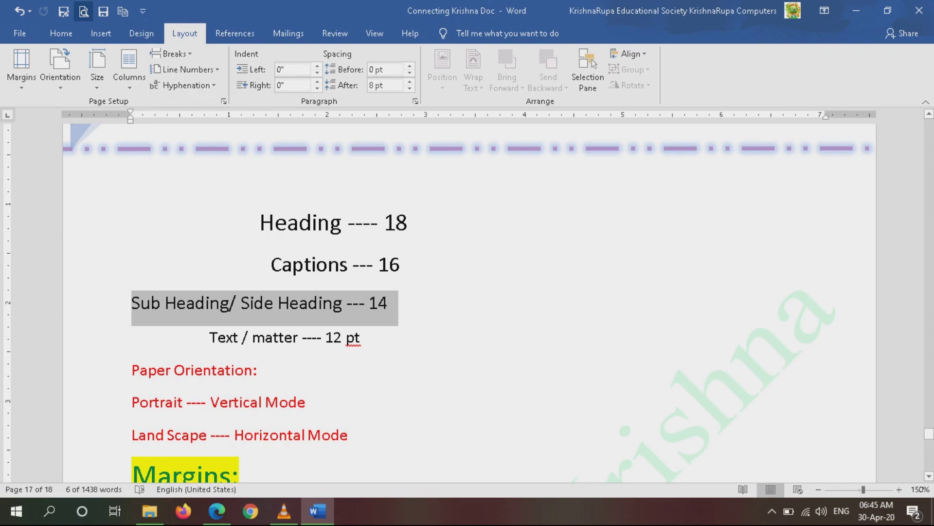
click(83, 10)
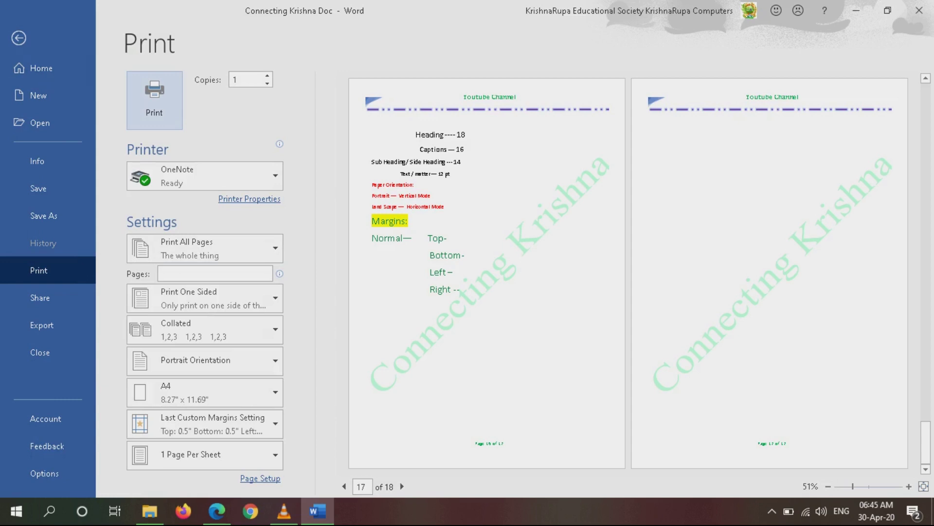
Select Microsoft XPS Document Writer as the printer, then view its document properties and accept them.
click(205, 176)
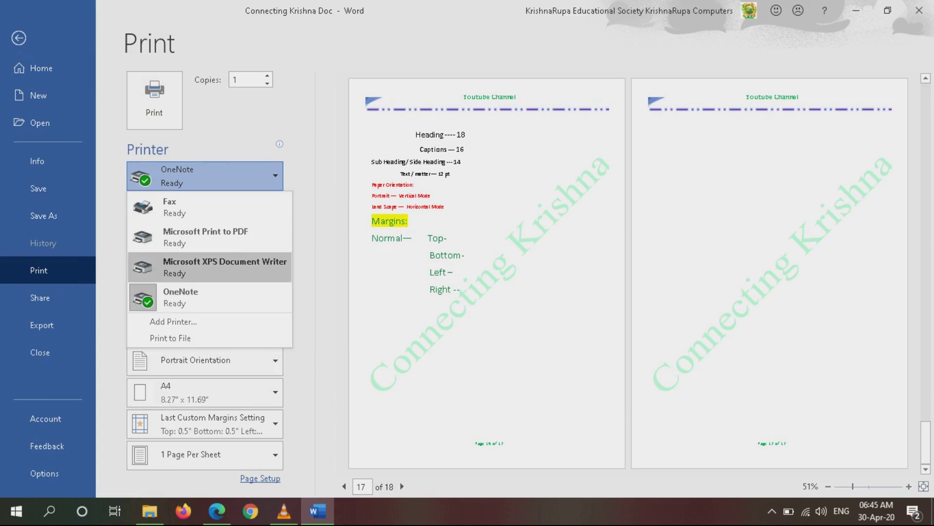
click(185, 270)
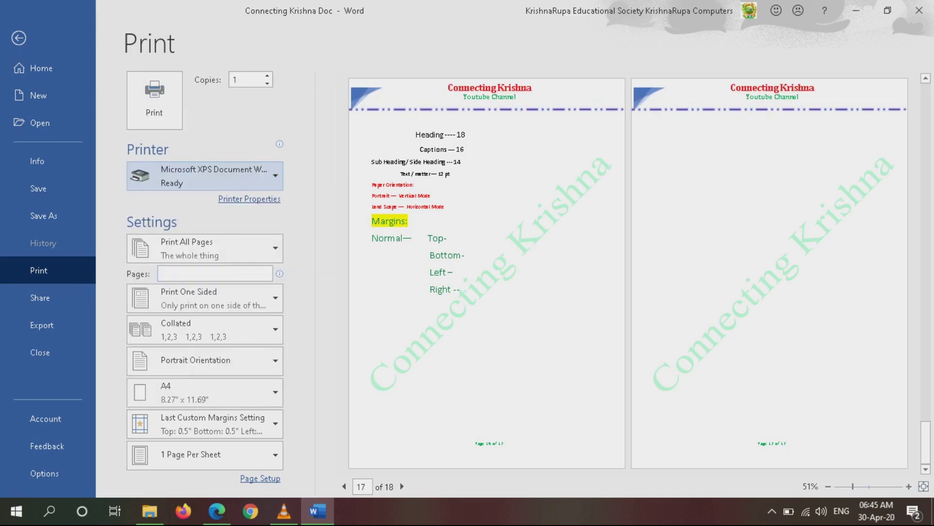
key(Tab)
key(Return)
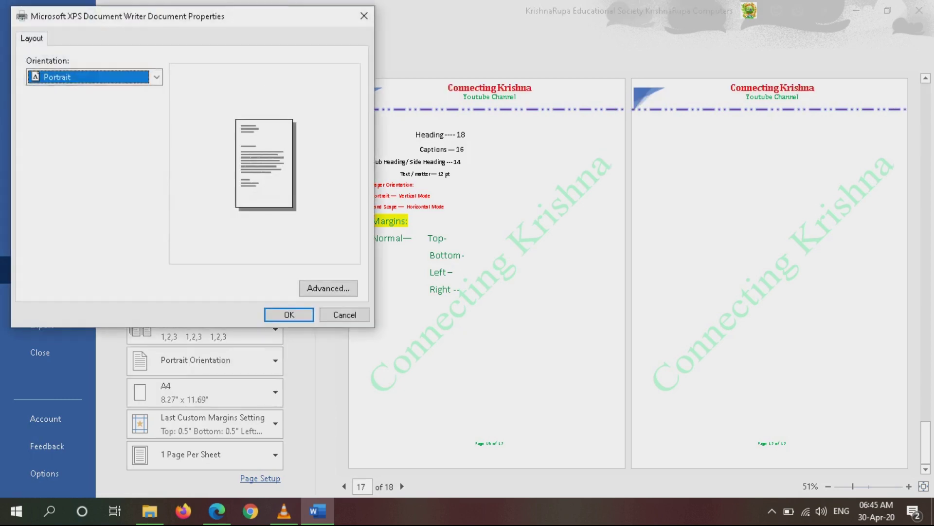
key(Return)
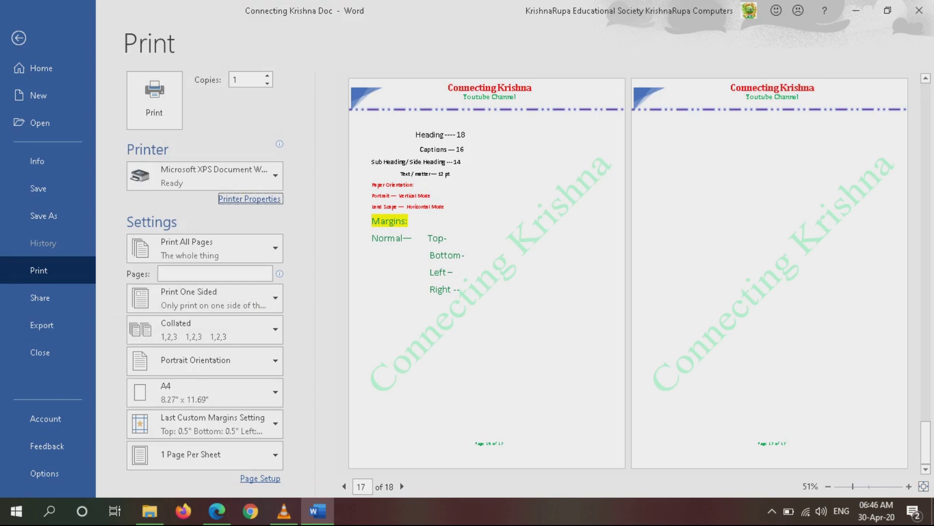
click(284, 511)
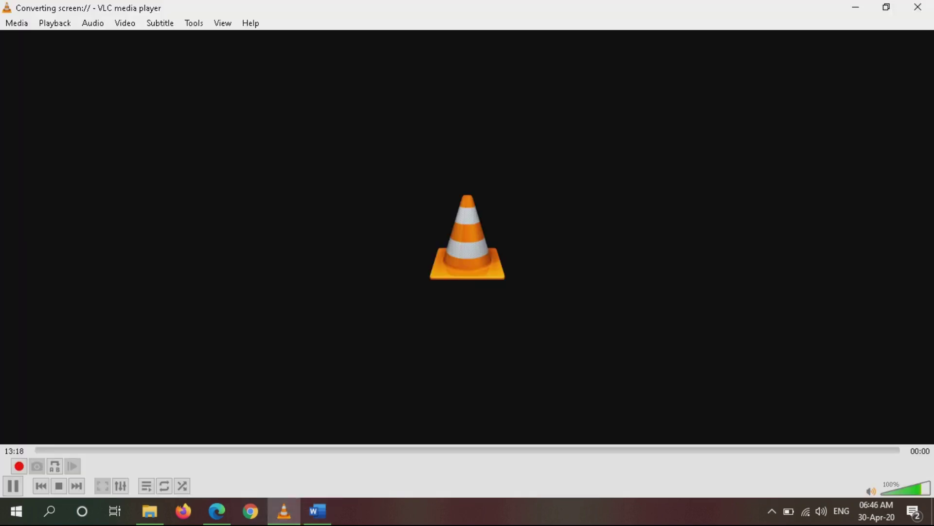